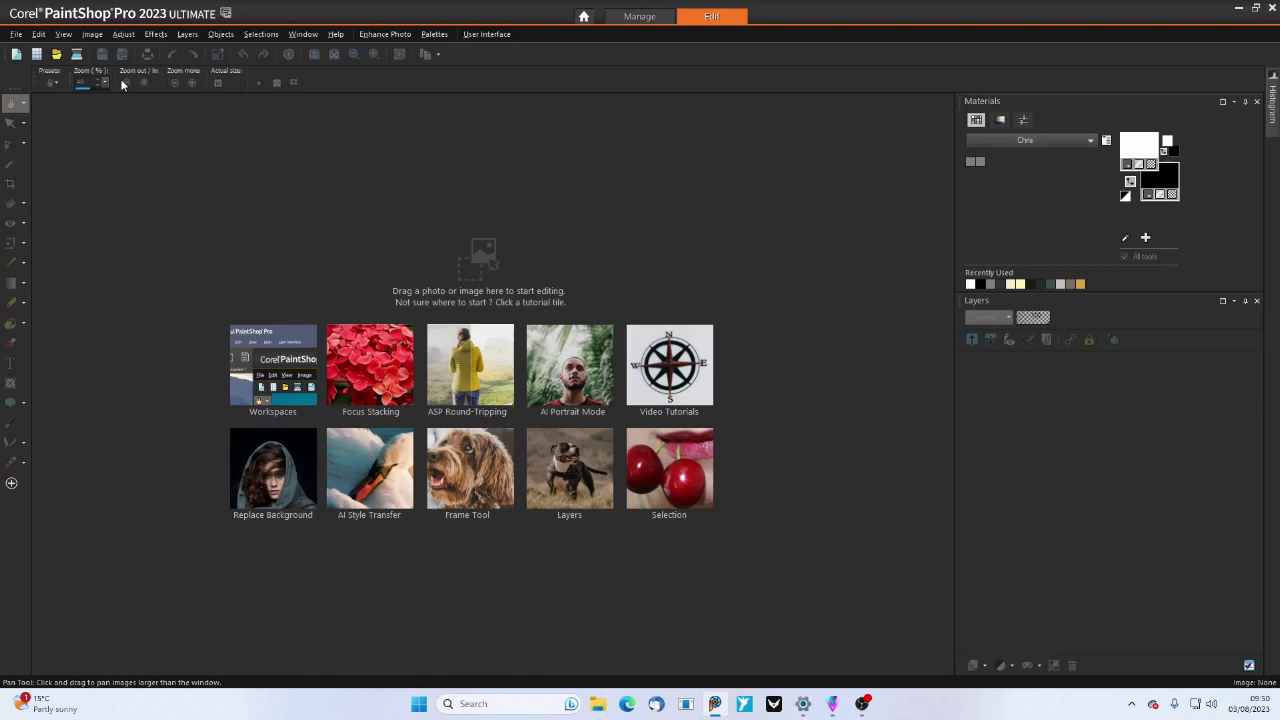
Open Queen at Paragon Station photos 0005 and 0006 together from the 2009 folder
left_click(57, 54)
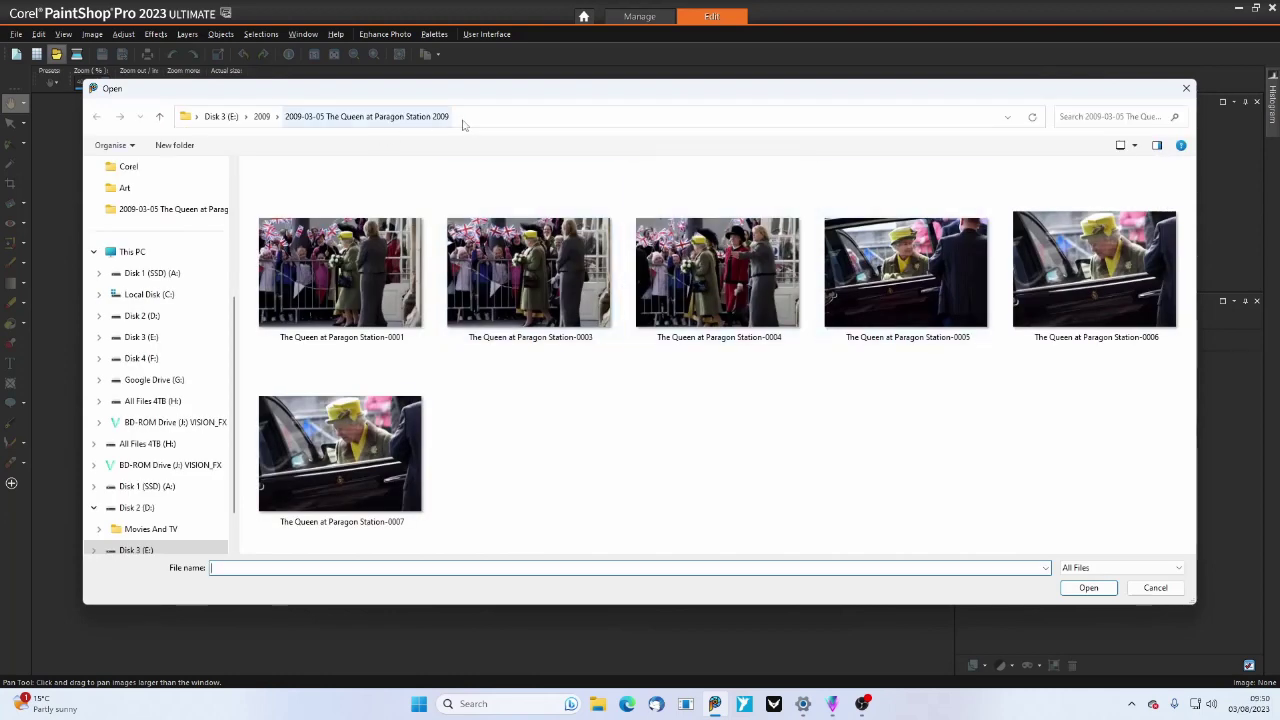
mouse_move(906, 272)
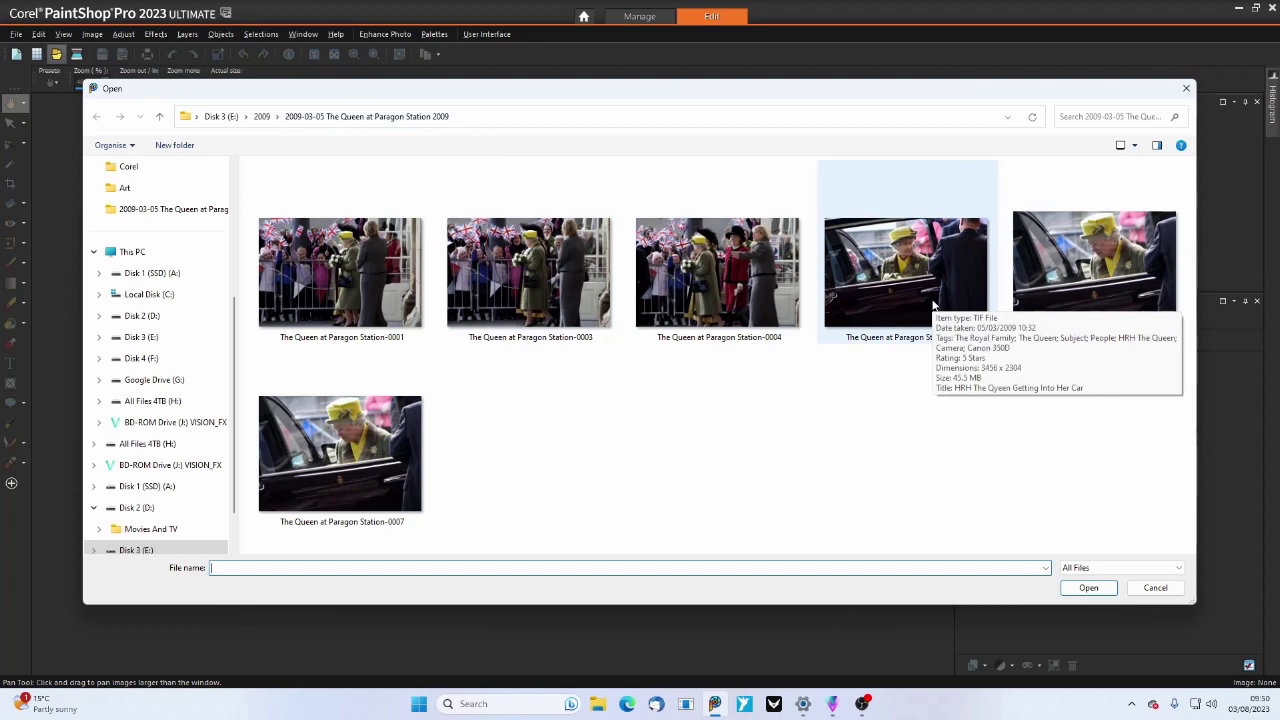
left_click(932, 305)
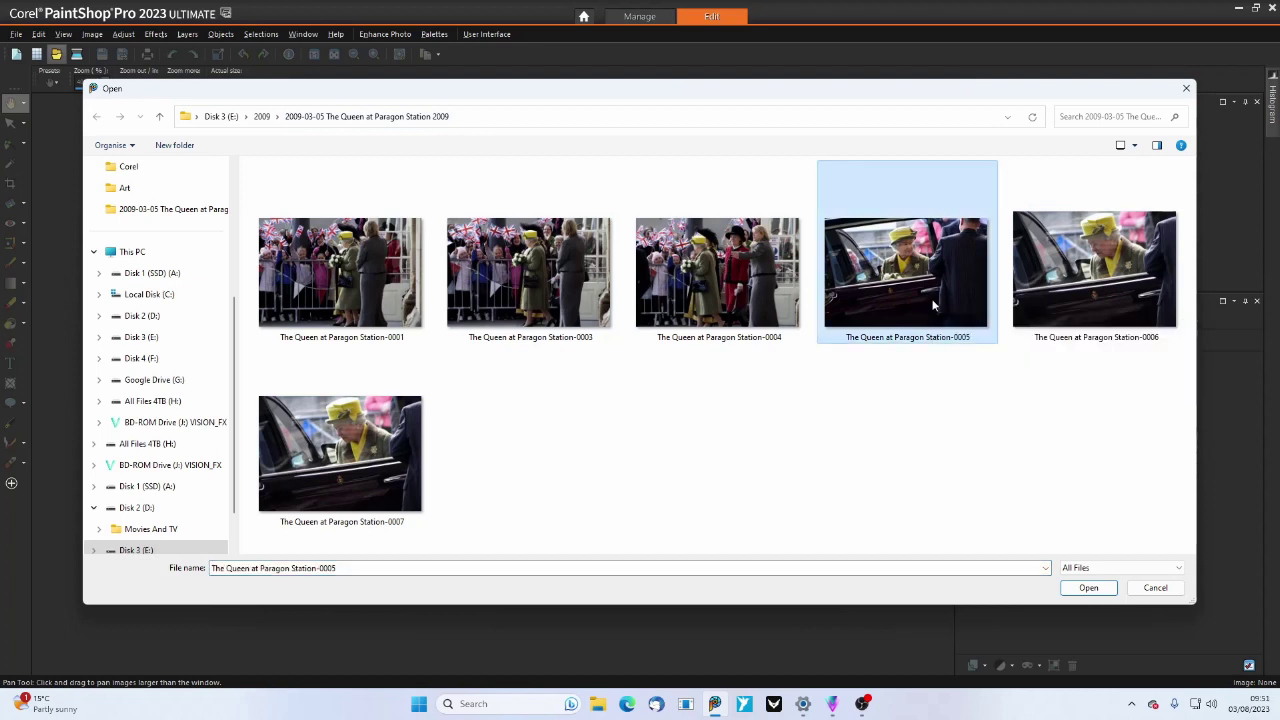
left_click(1111, 288, "ctrl")
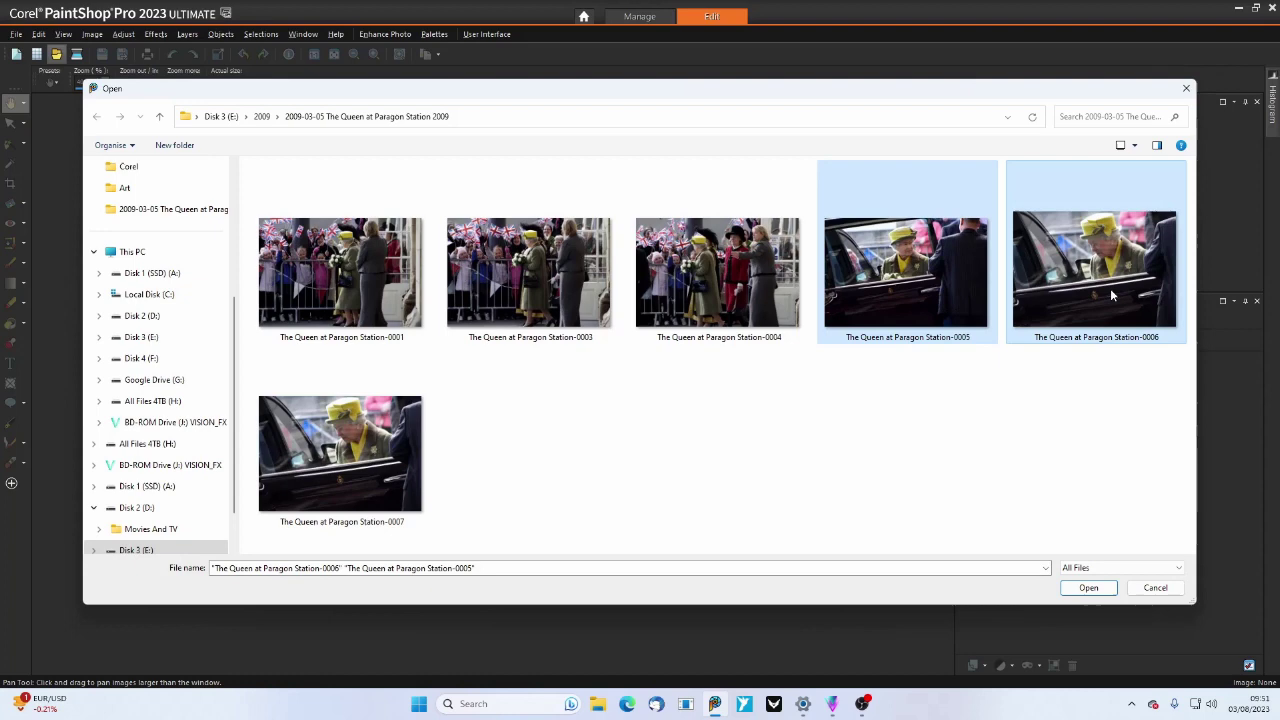
left_click(1089, 588)
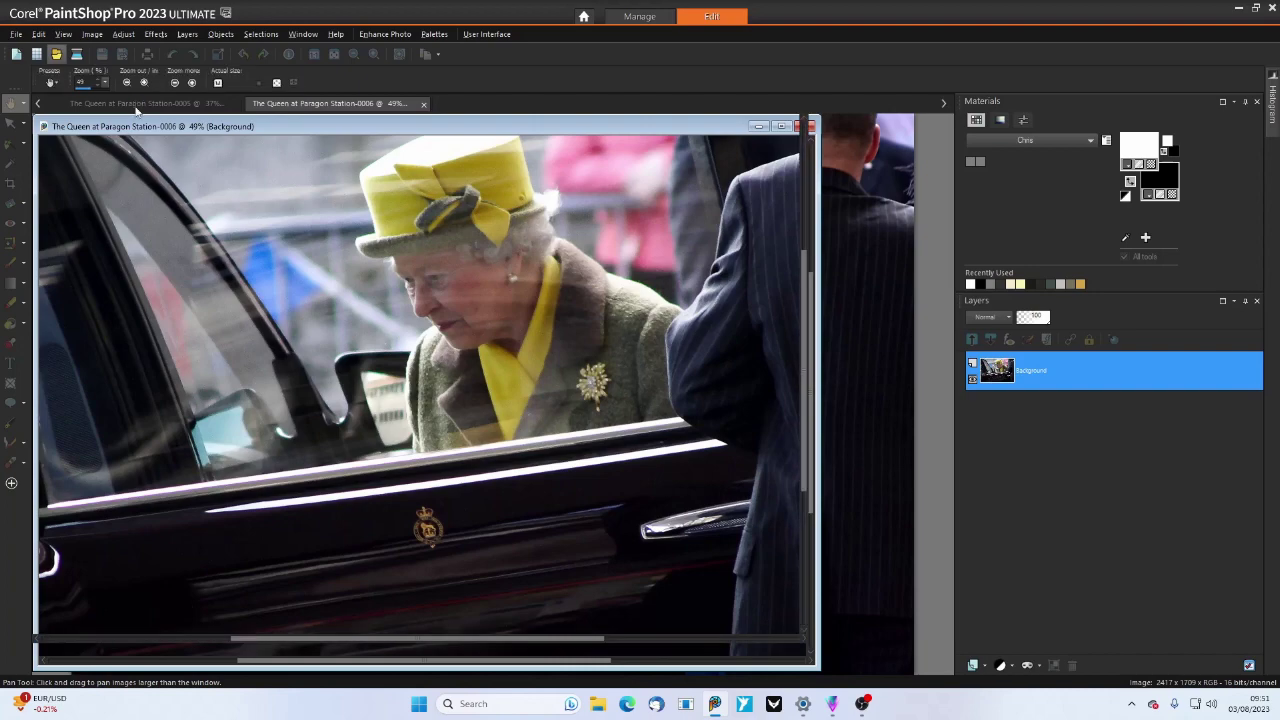
Bring photo 0005 to the front and zoom in and out on the Queen's face
left_click(138, 106)
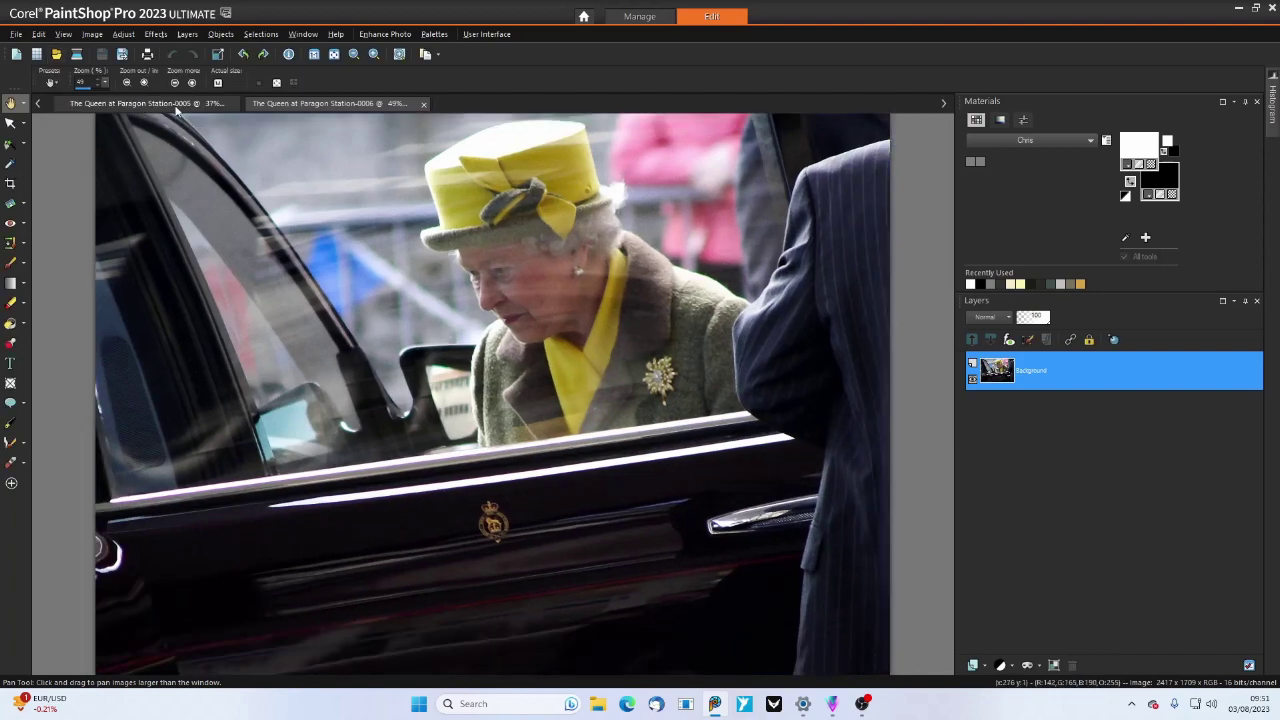
left_click(175, 106)
scroll(470, 265, "up", 1)
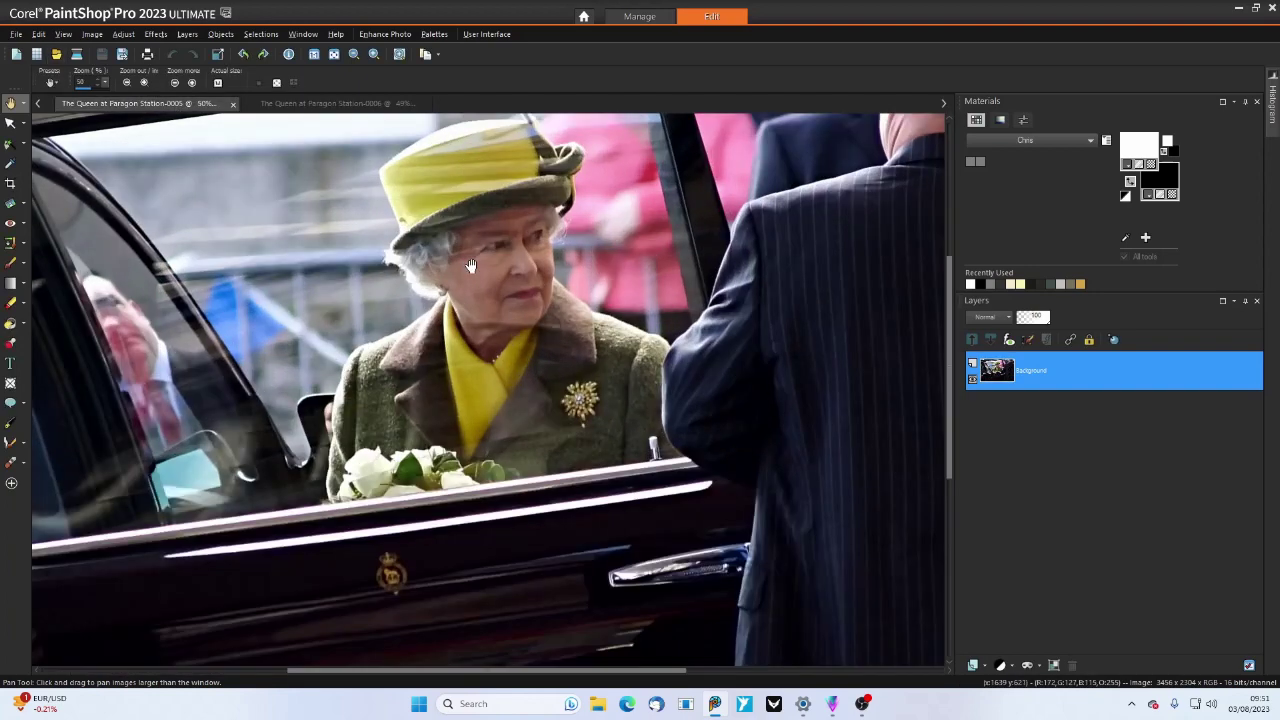
scroll(470, 265, "up", 1)
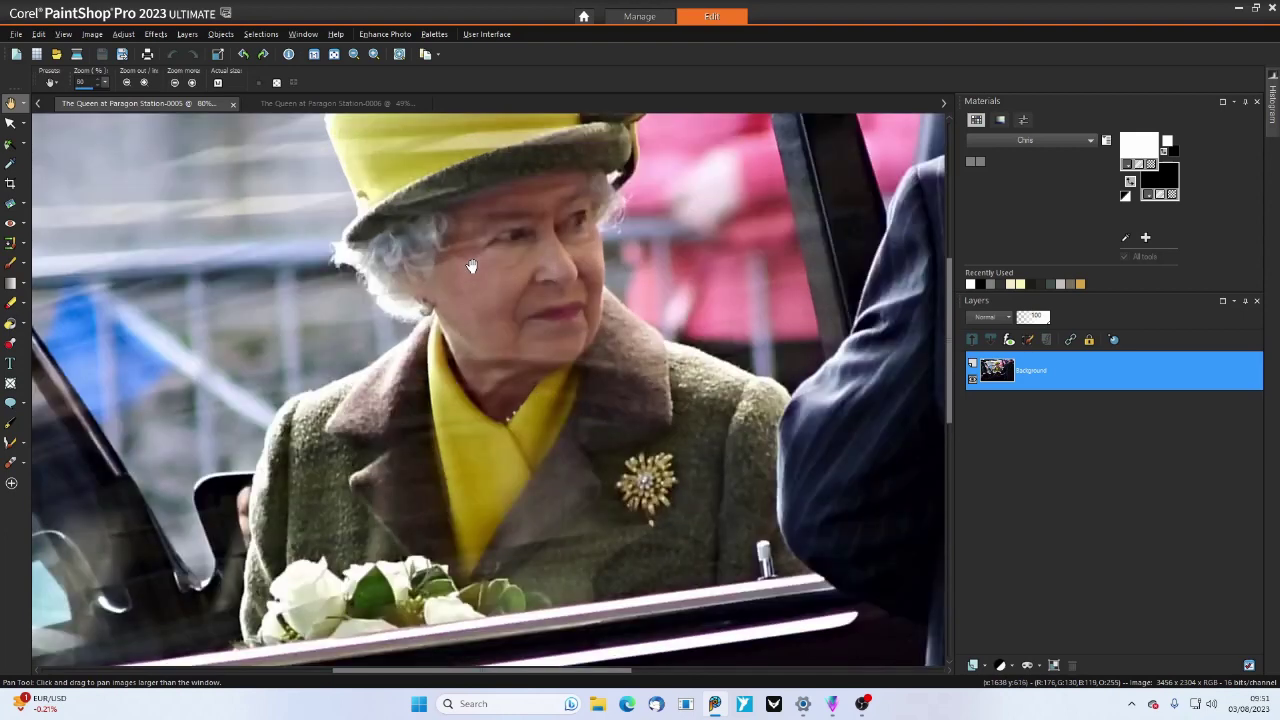
scroll(470, 265, "up", 2)
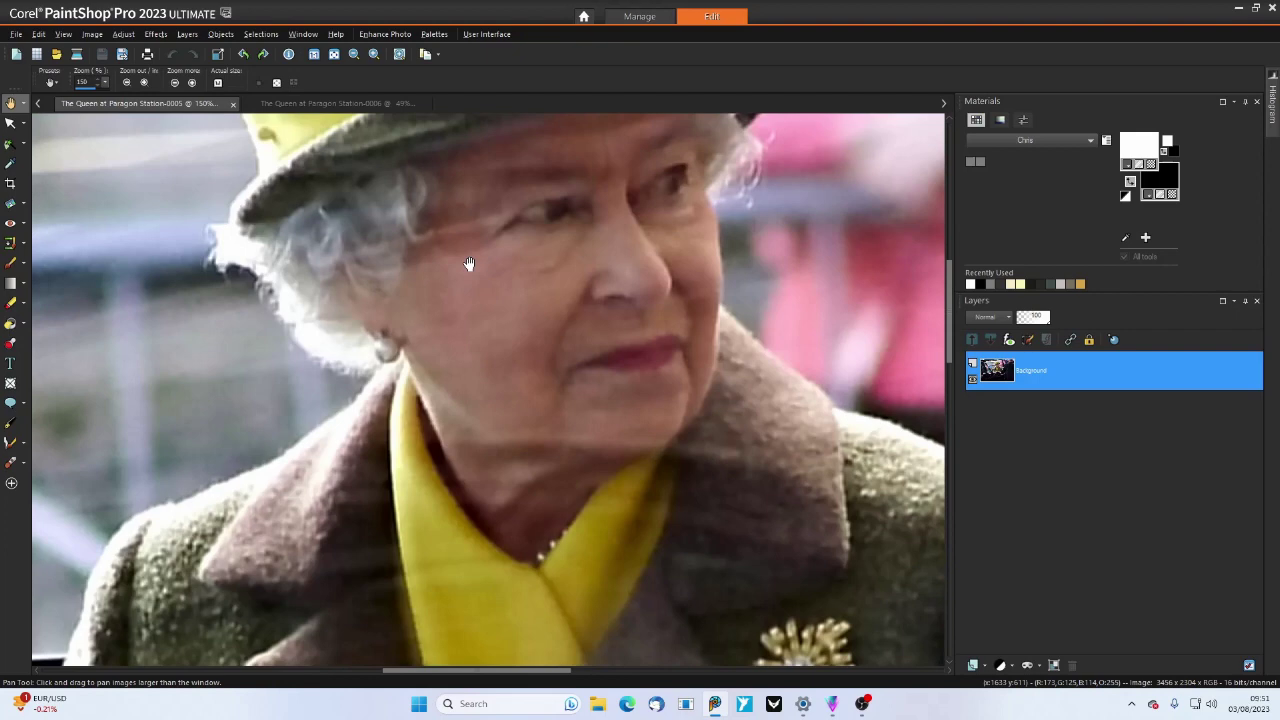
scroll(467, 262, "down", 1)
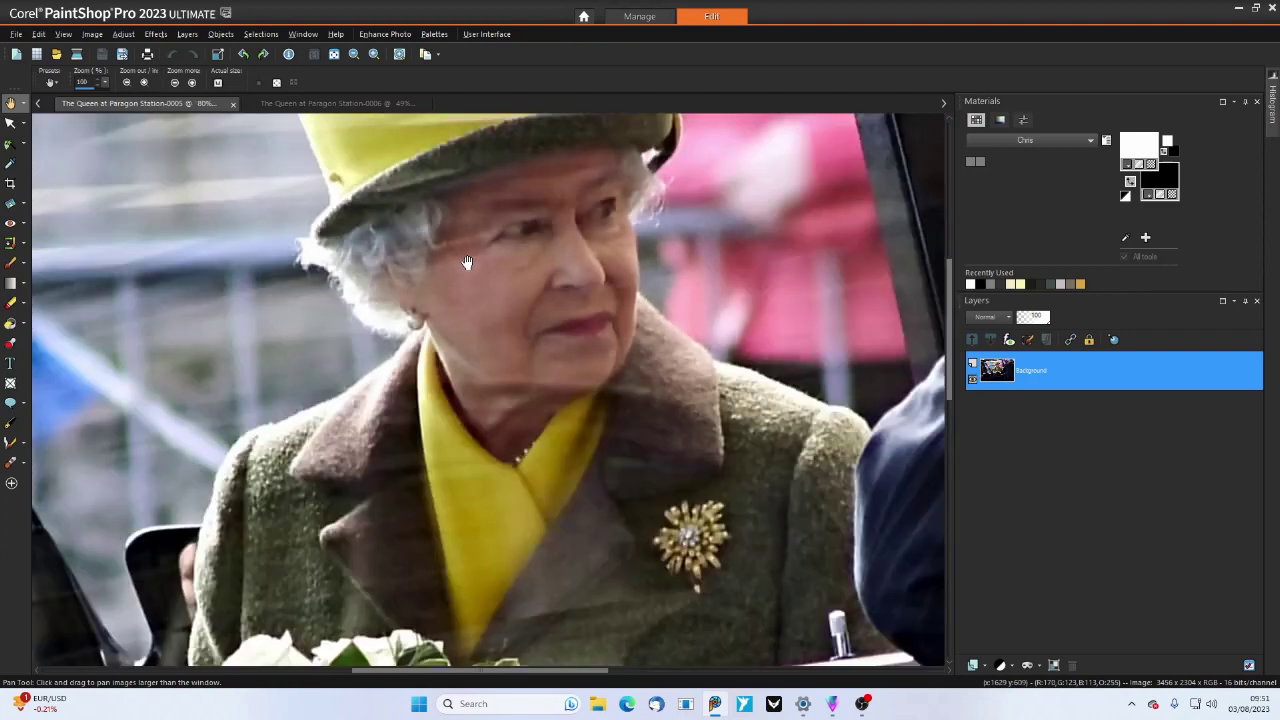
scroll(466, 262, "down", 2)
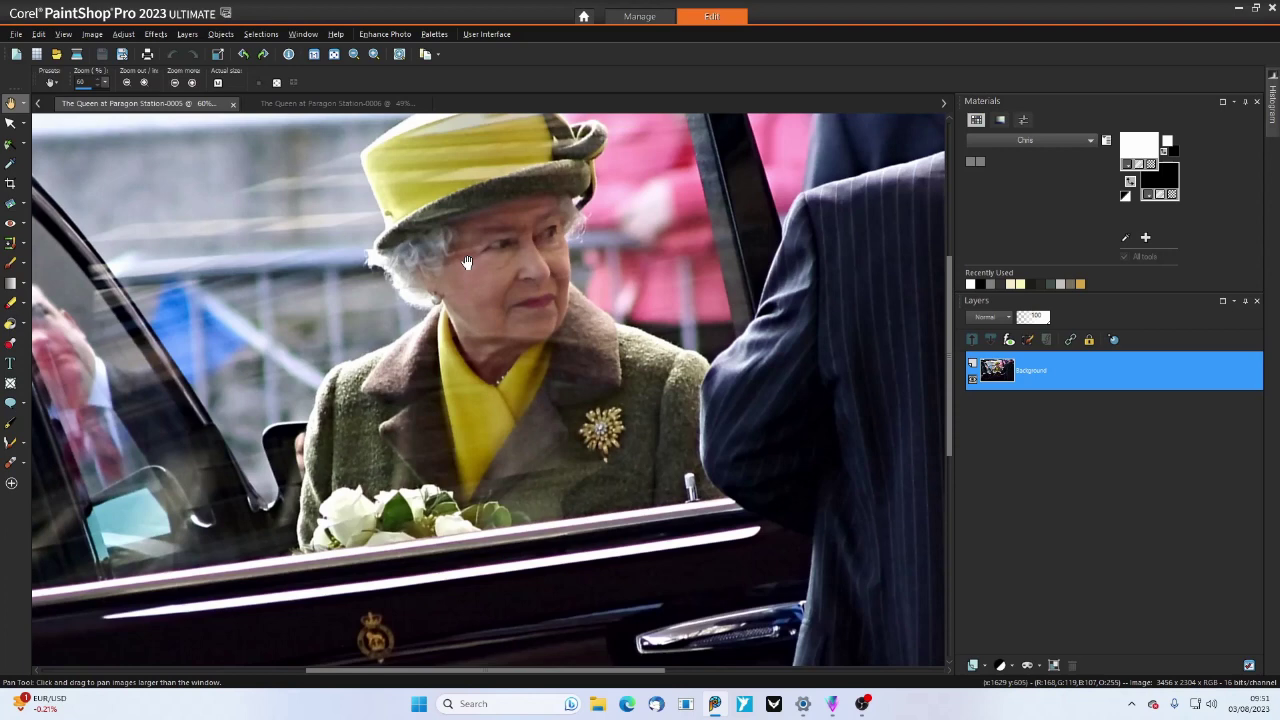
scroll(466, 262, "down", 1)
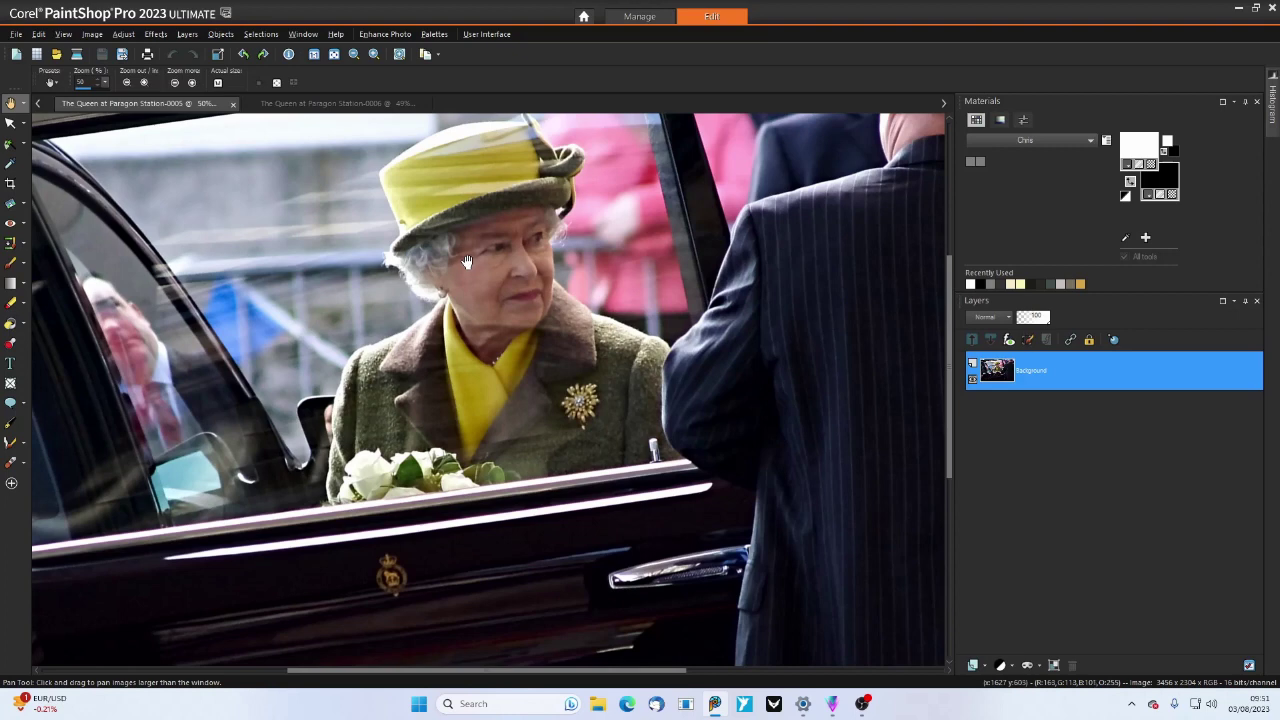
scroll(466, 262, "down", 1)
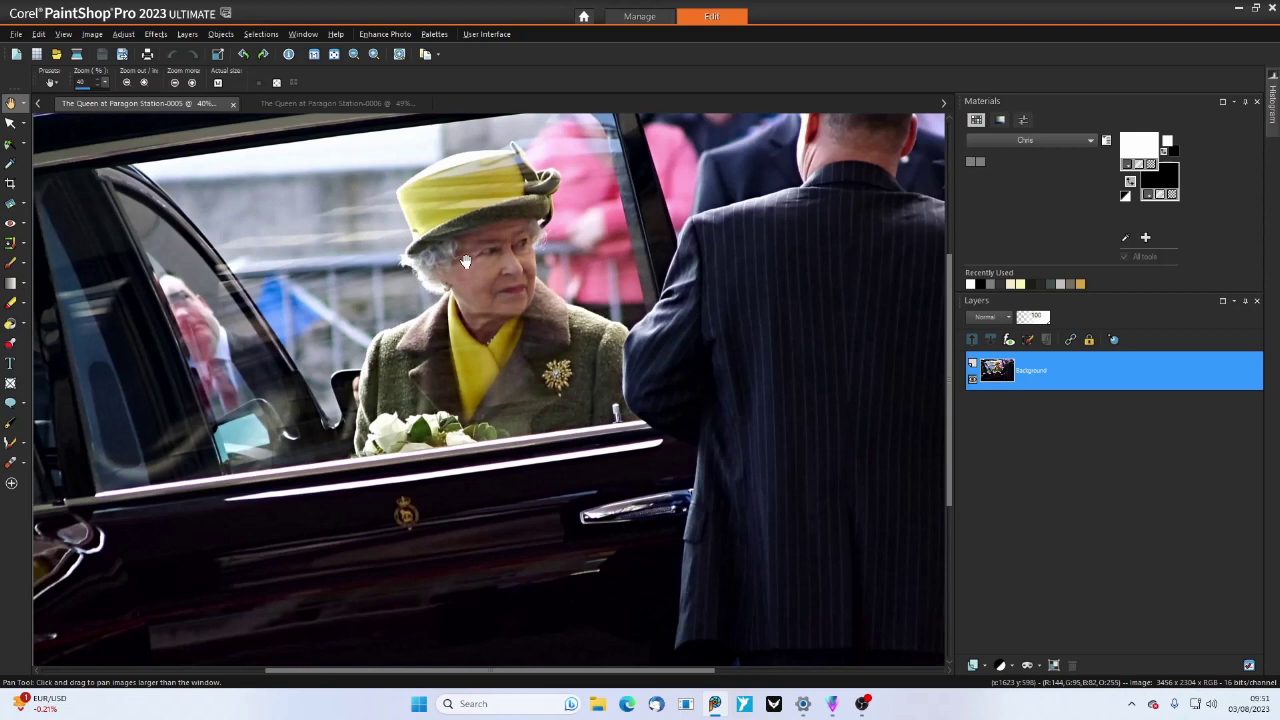
scroll(466, 262, "up", 4)
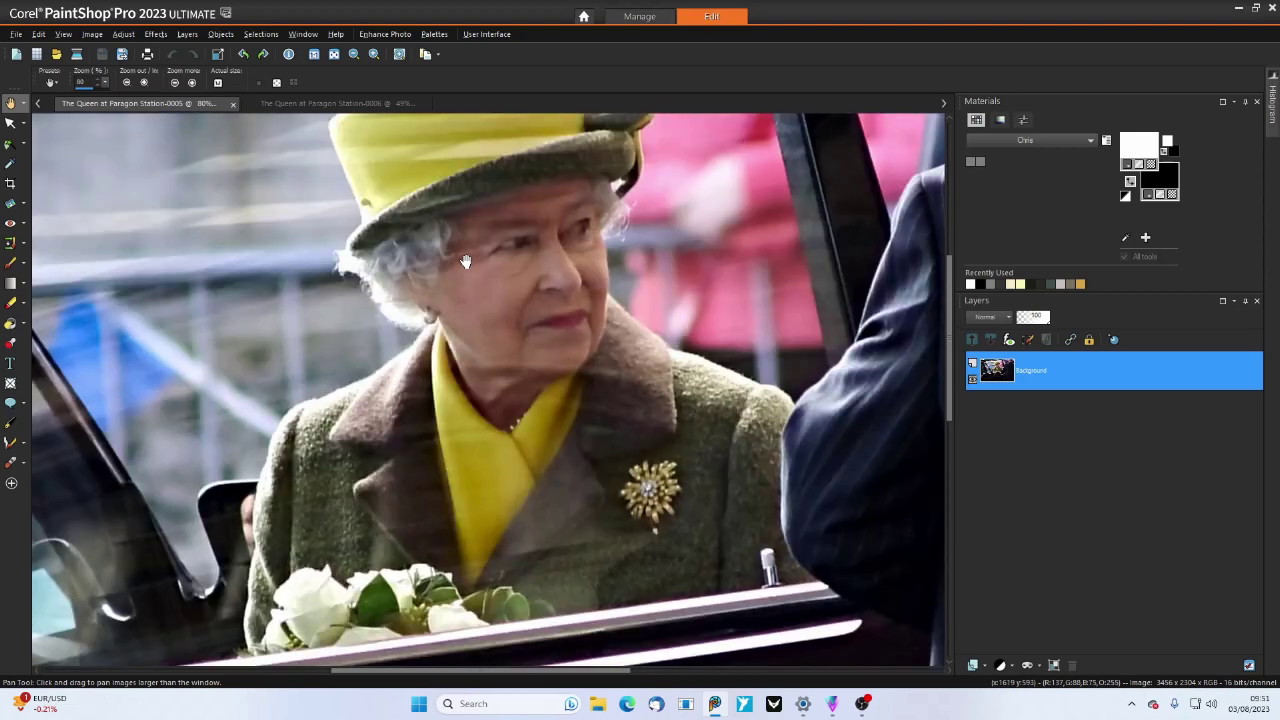
scroll(466, 262, "down", 2)
scroll(470, 240, "down", 2)
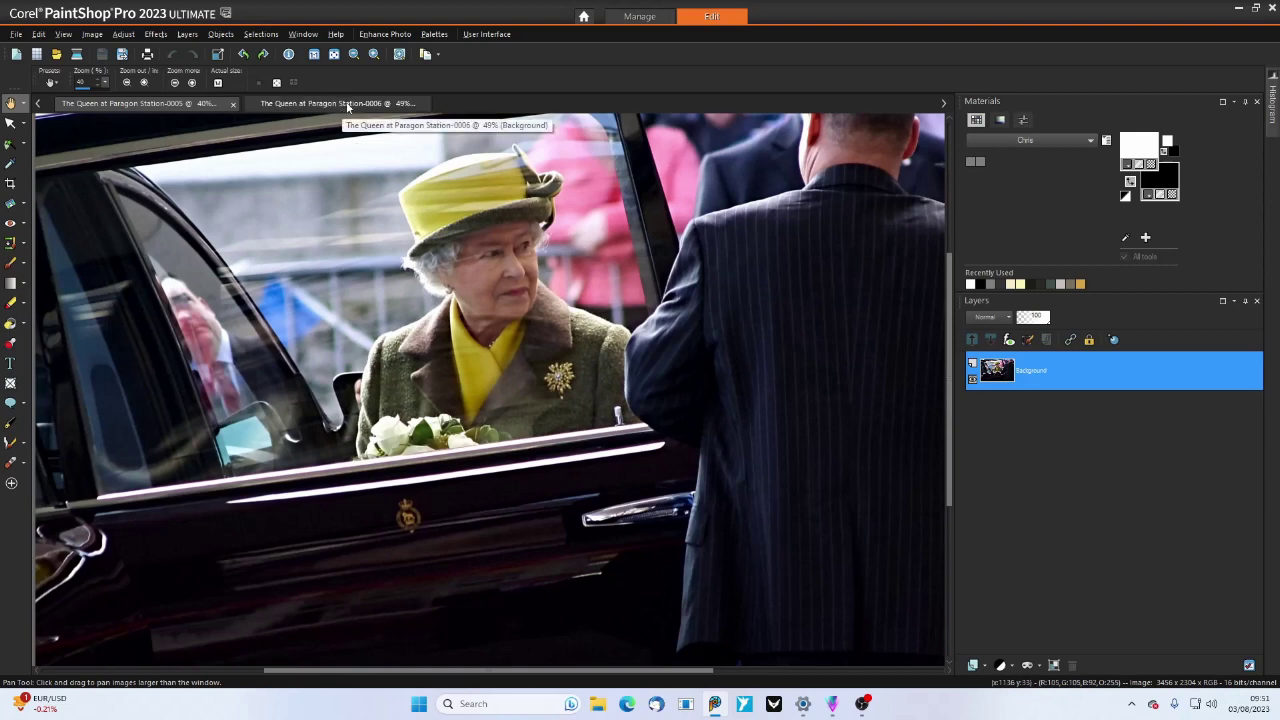
Zoom photo 0006 to 250% and pan onto the Queen's nose and cheek
left_click(347, 104)
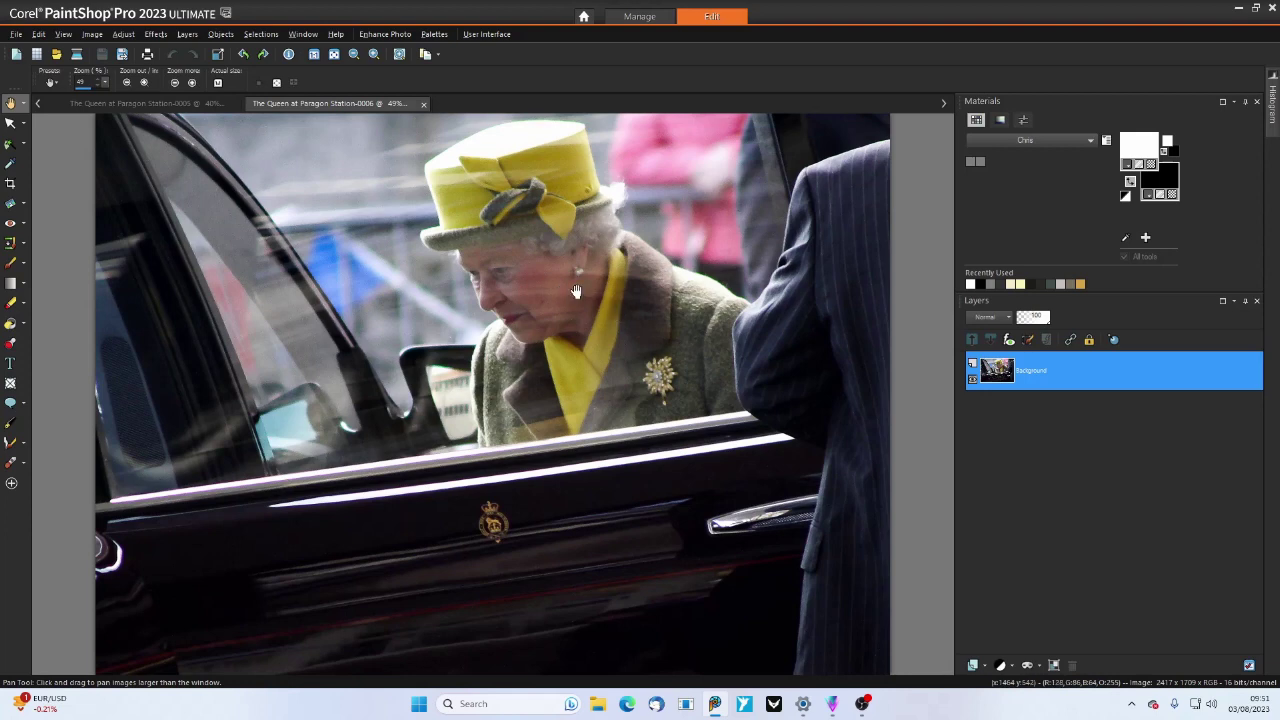
scroll(576, 291, "up", 3)
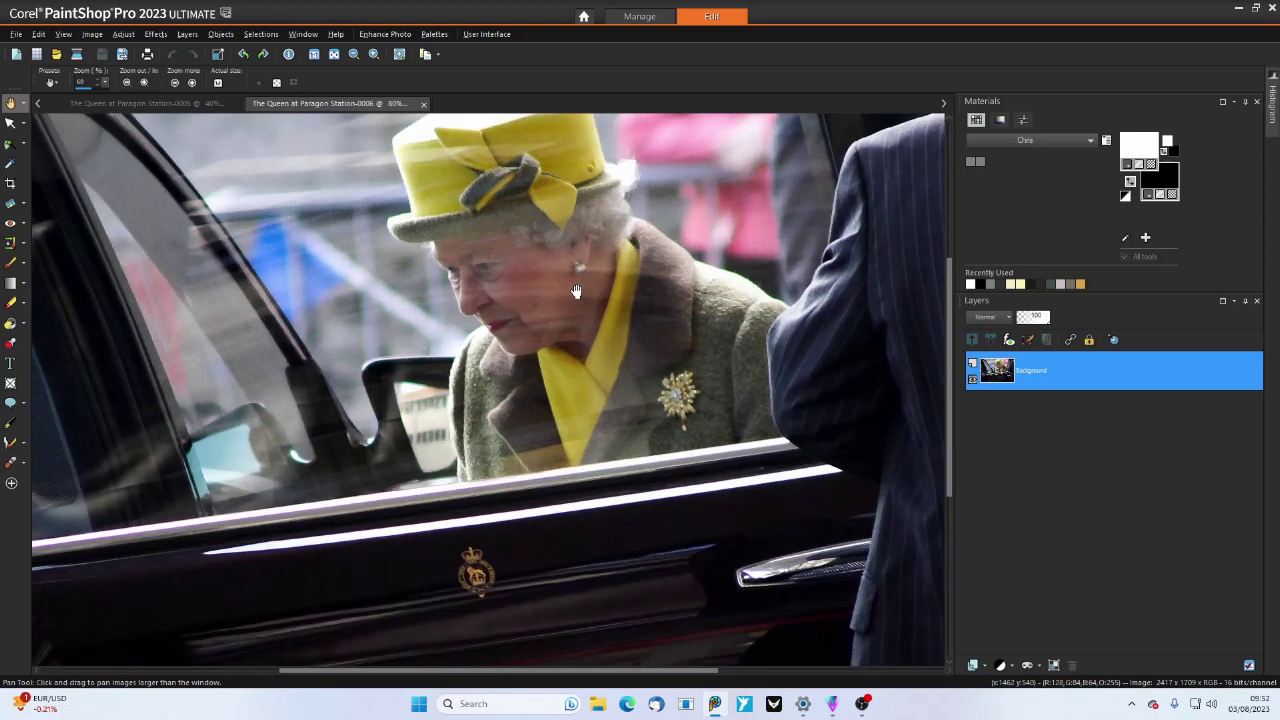
scroll(576, 291, "up", 1)
scroll(576, 291, "up", 1)
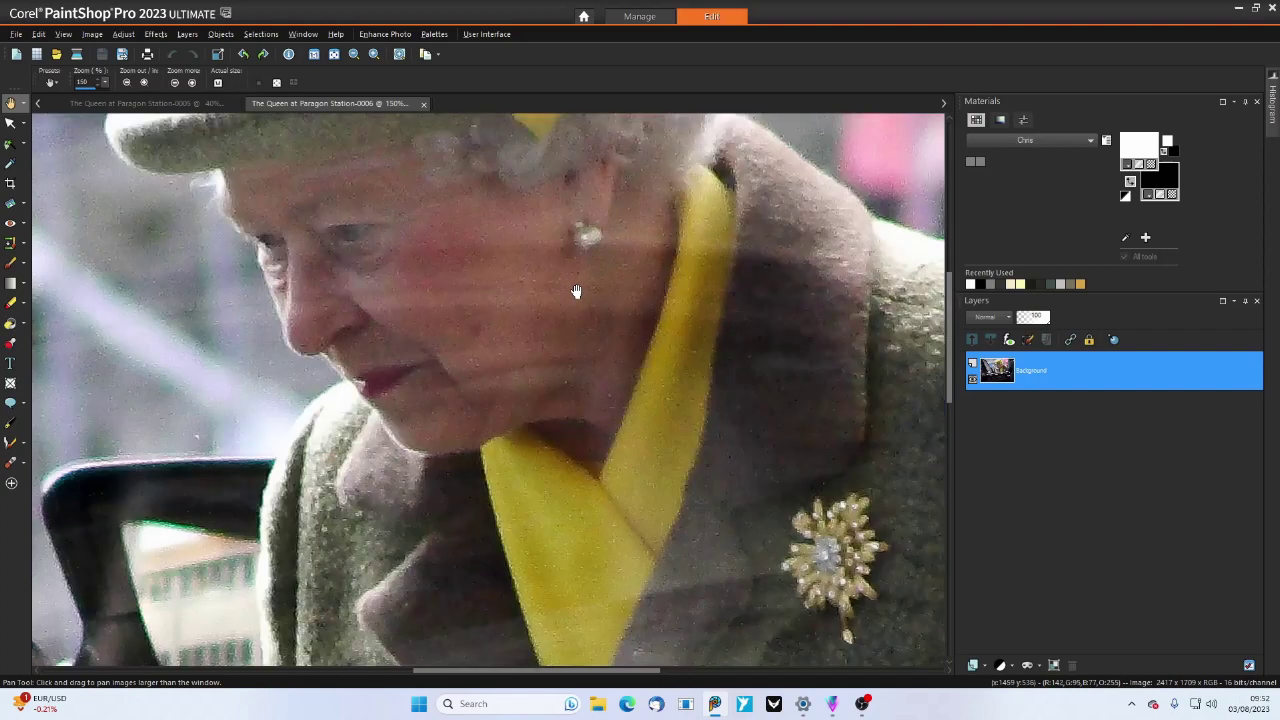
scroll(576, 291, "up", 1)
scroll(576, 291, "up", 1)
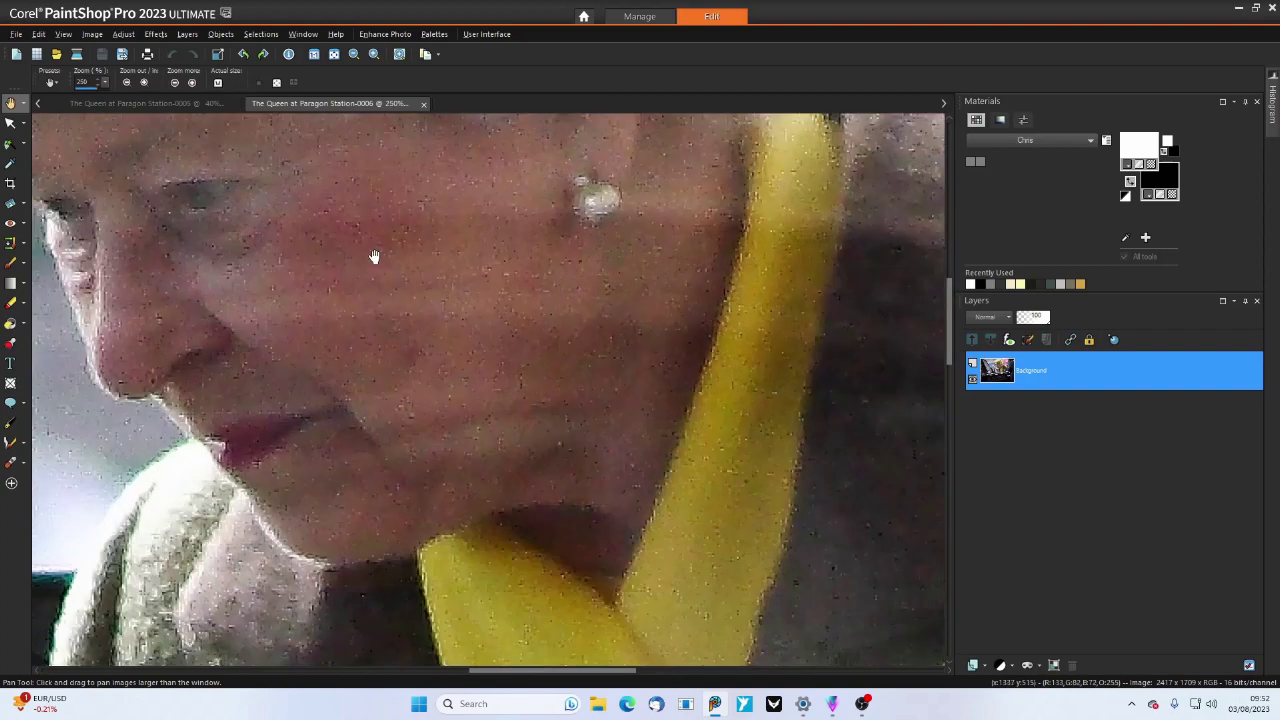
mouse_move(374, 251)
left_mouse_down()
mouse_move(537, 283)
mouse_move(570, 306)
left_mouse_up()
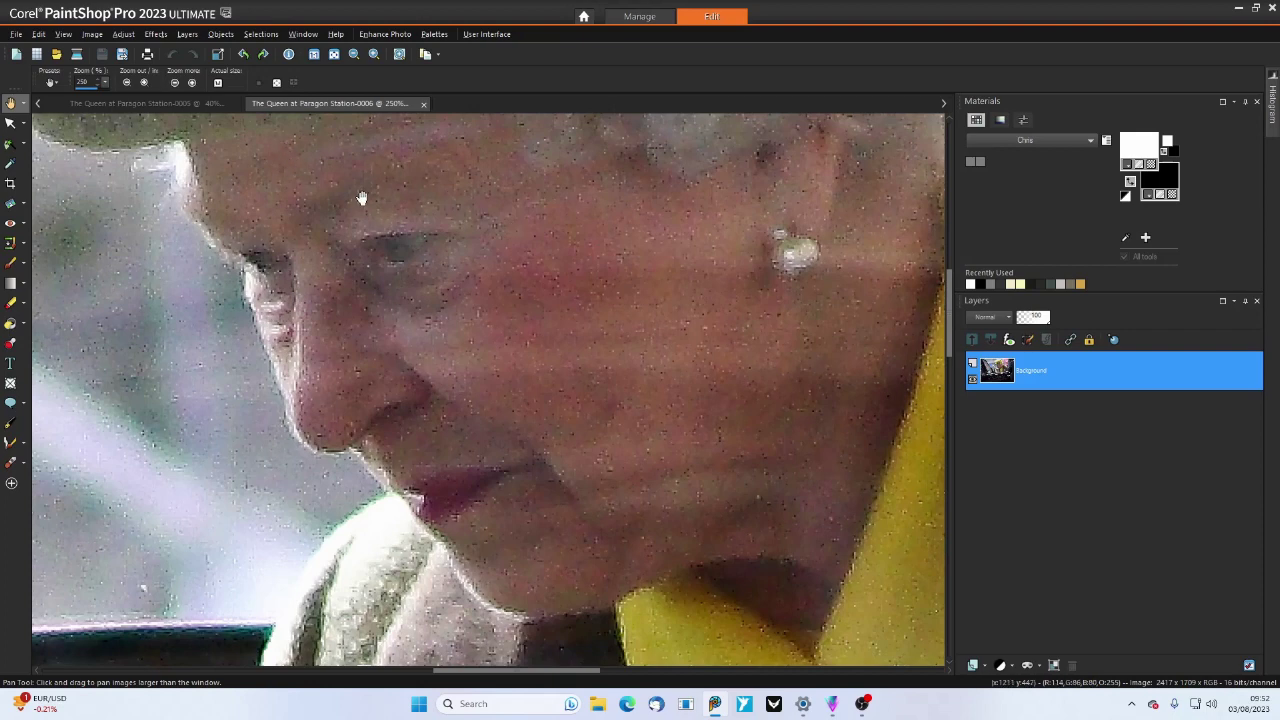
Duplicate the Background layer twice, creating Copy of Background and Copy (2) of Background
left_click(125, 34)
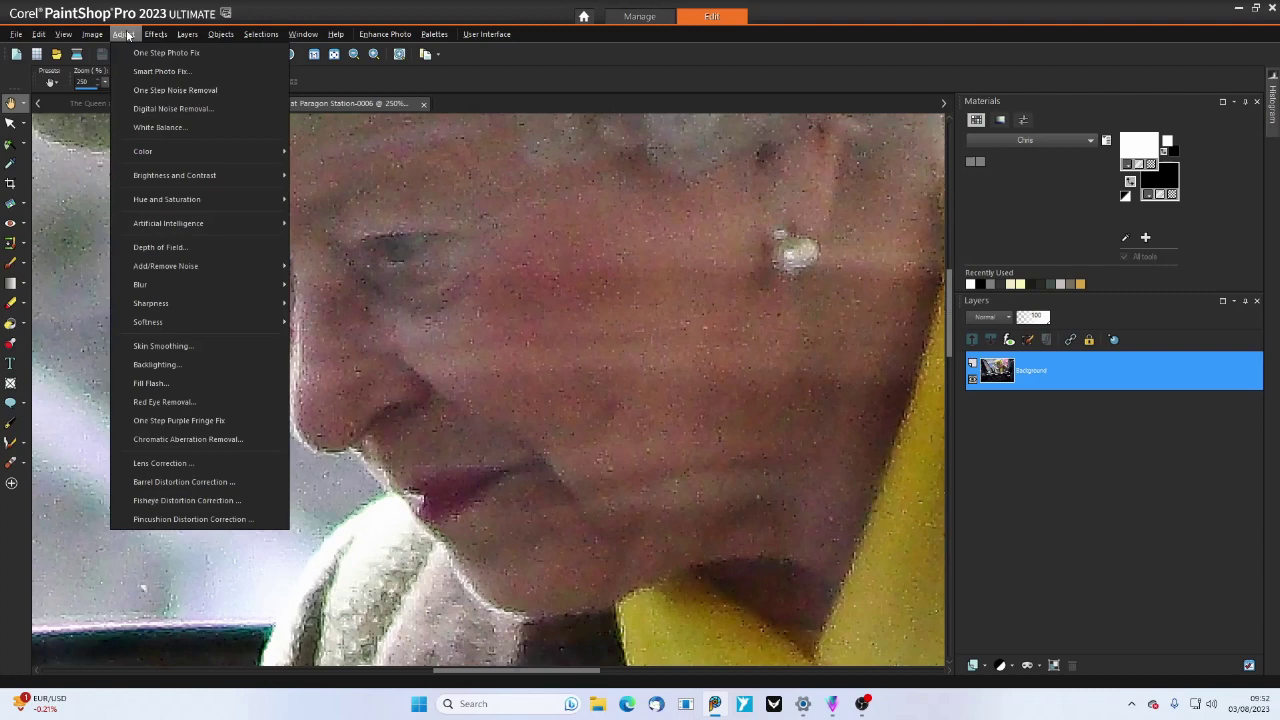
right_click(1108, 366)
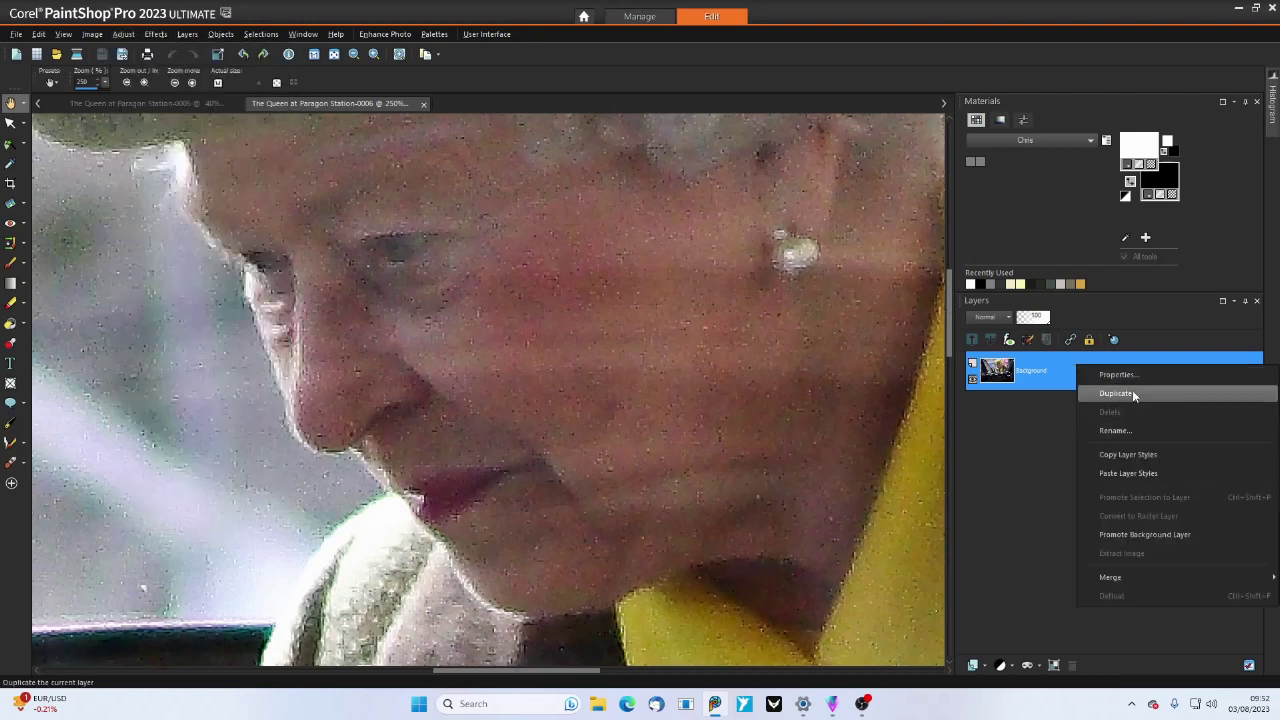
left_click(1132, 393)
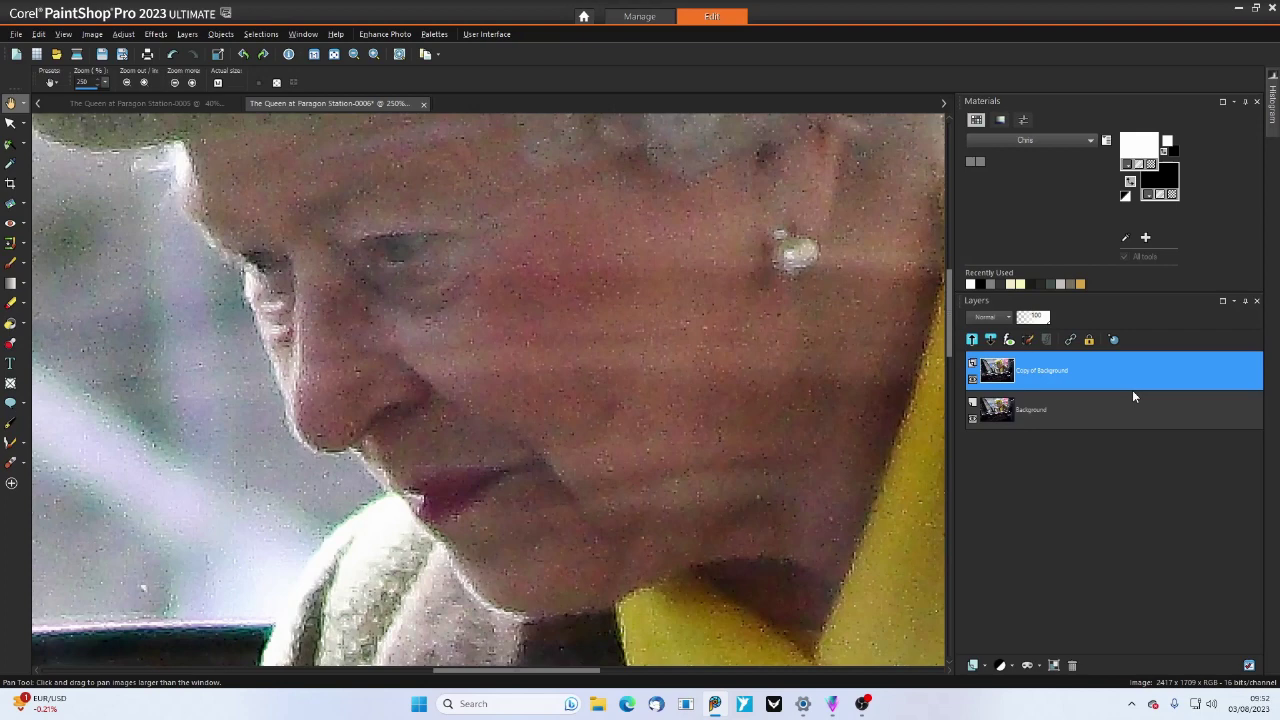
right_click(1116, 372)
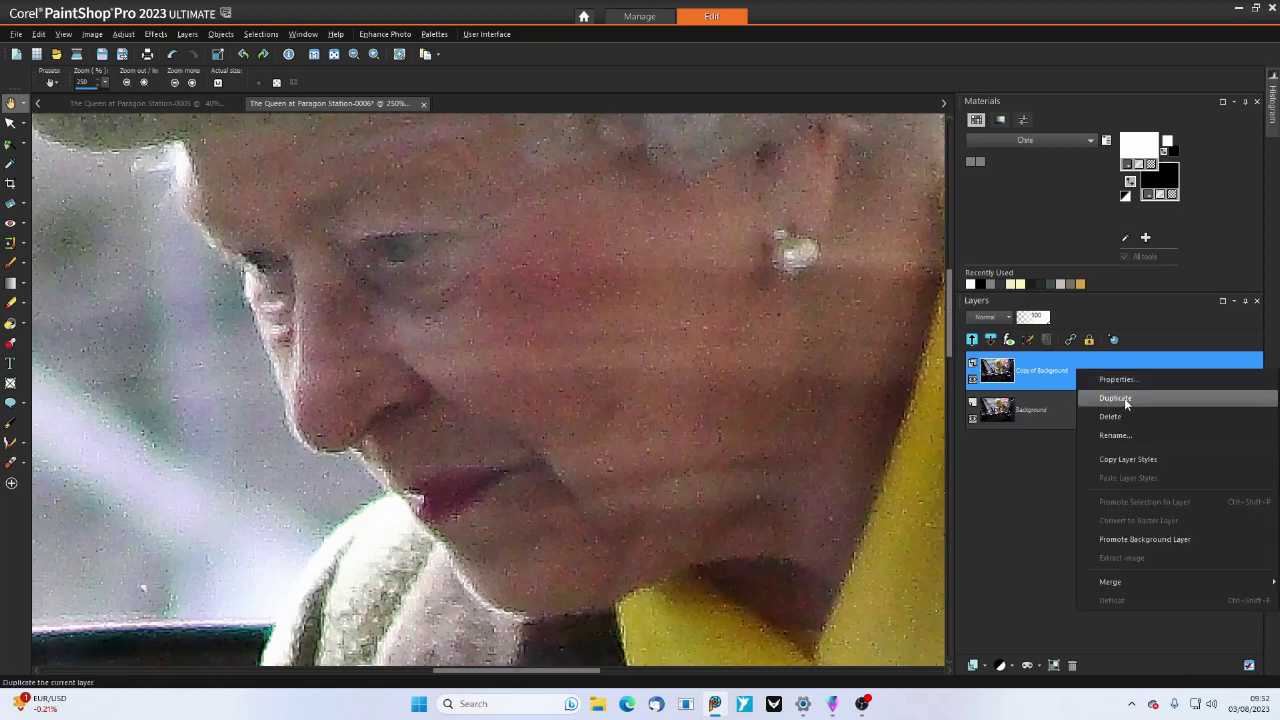
left_click(1126, 400)
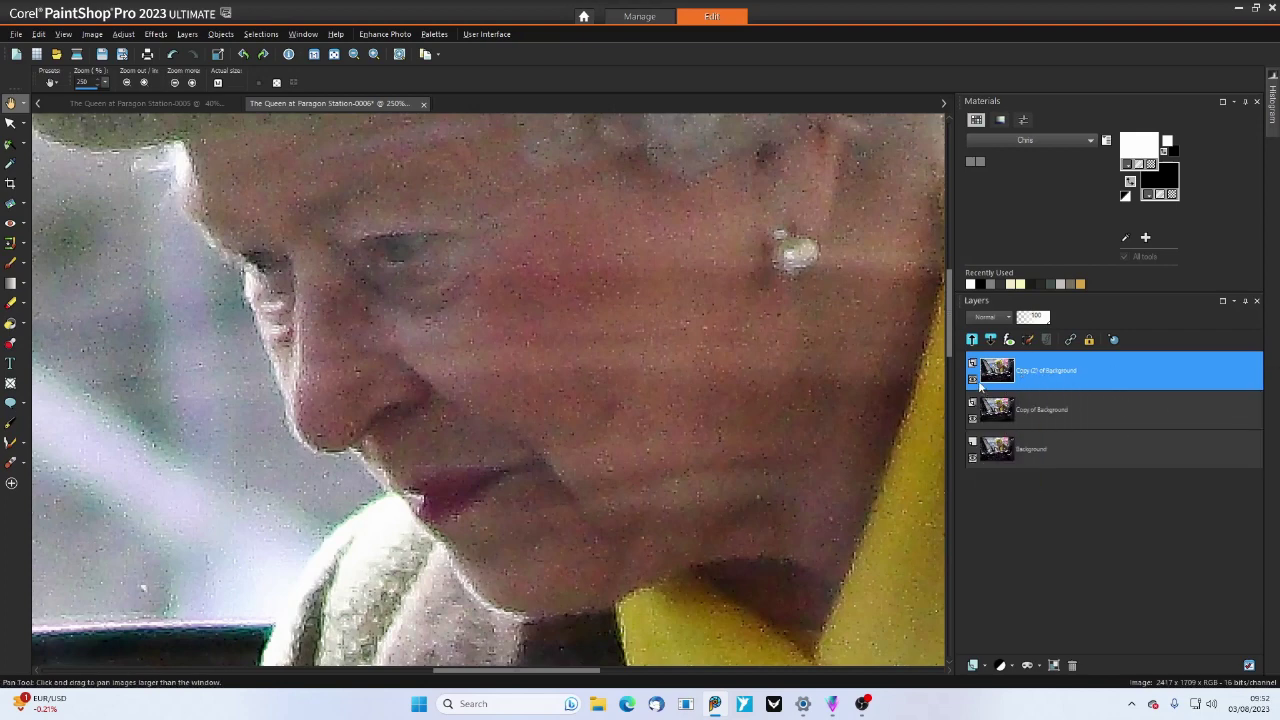
left_click(973, 379)
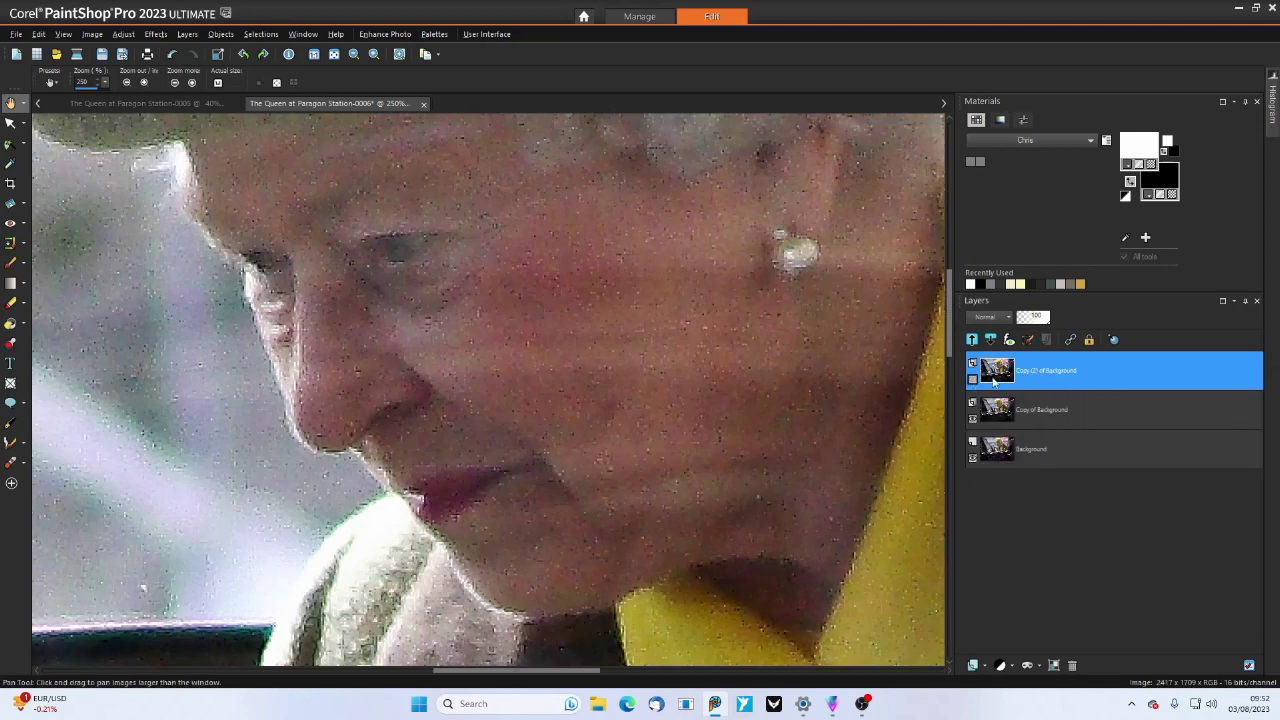
Apply the Salt and Pepper Filter with default settings to the top copy layer
left_click(123, 34)
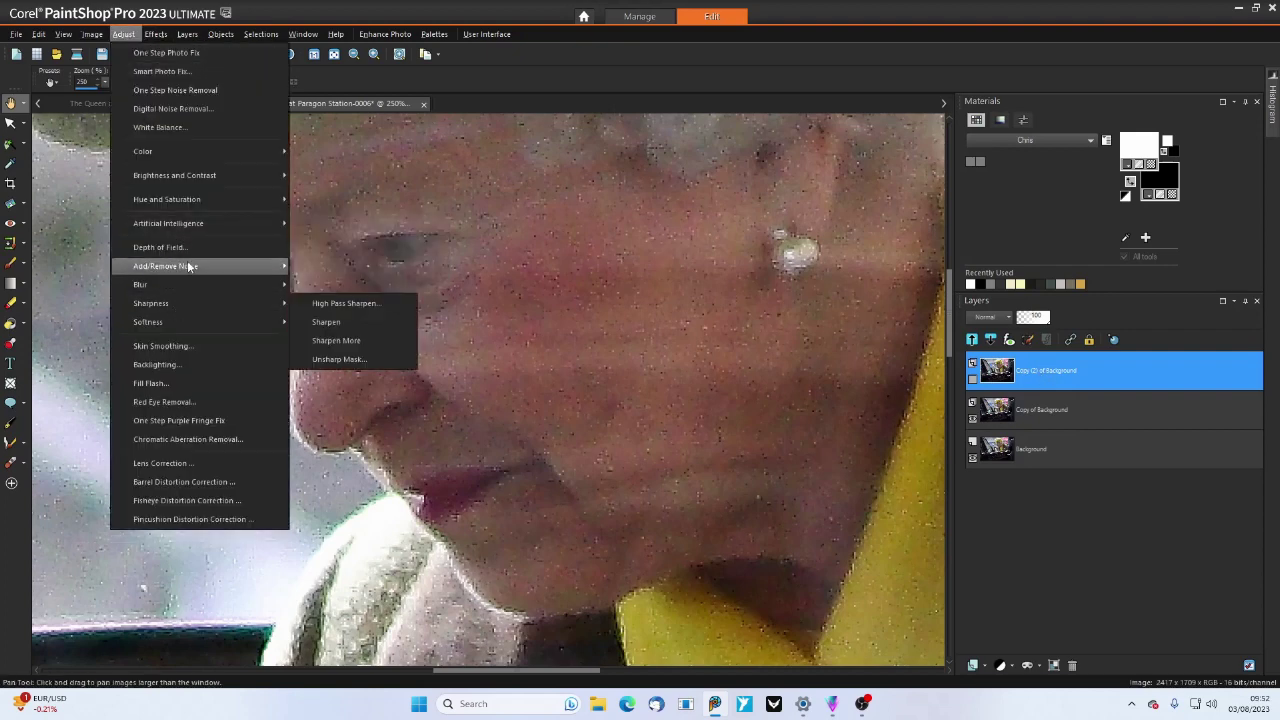
mouse_move(166, 266)
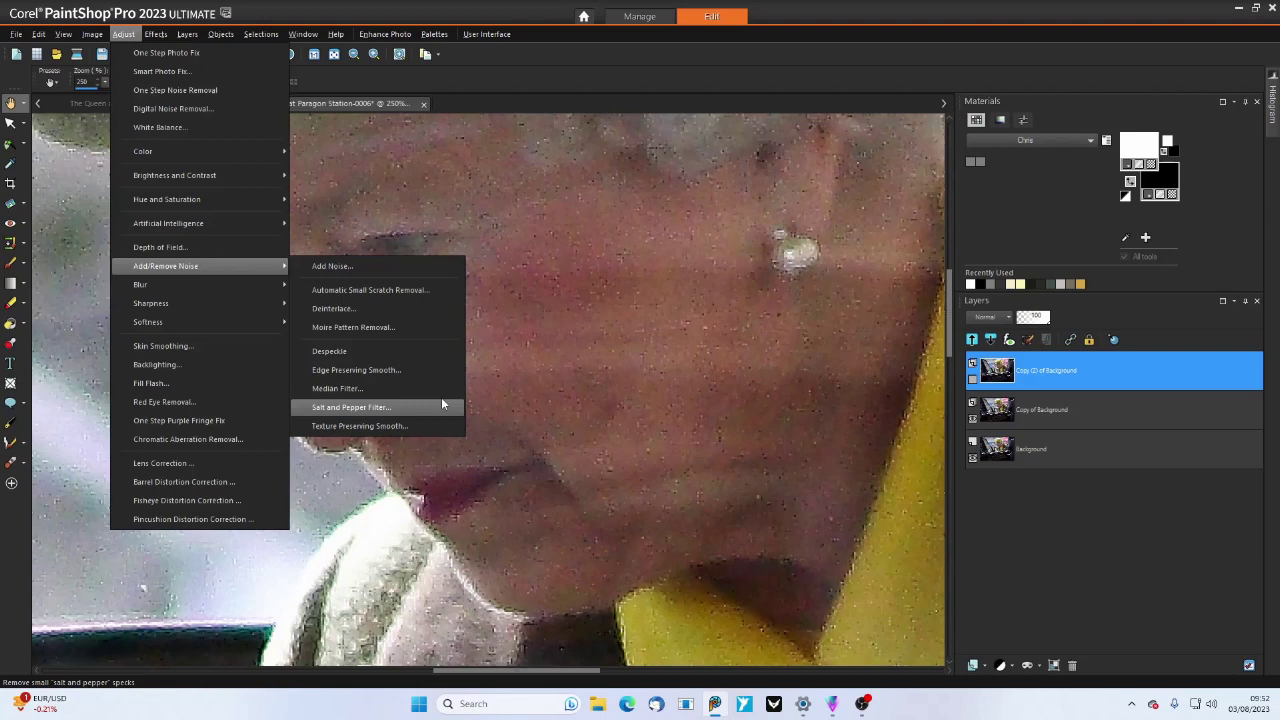
left_click(418, 407)
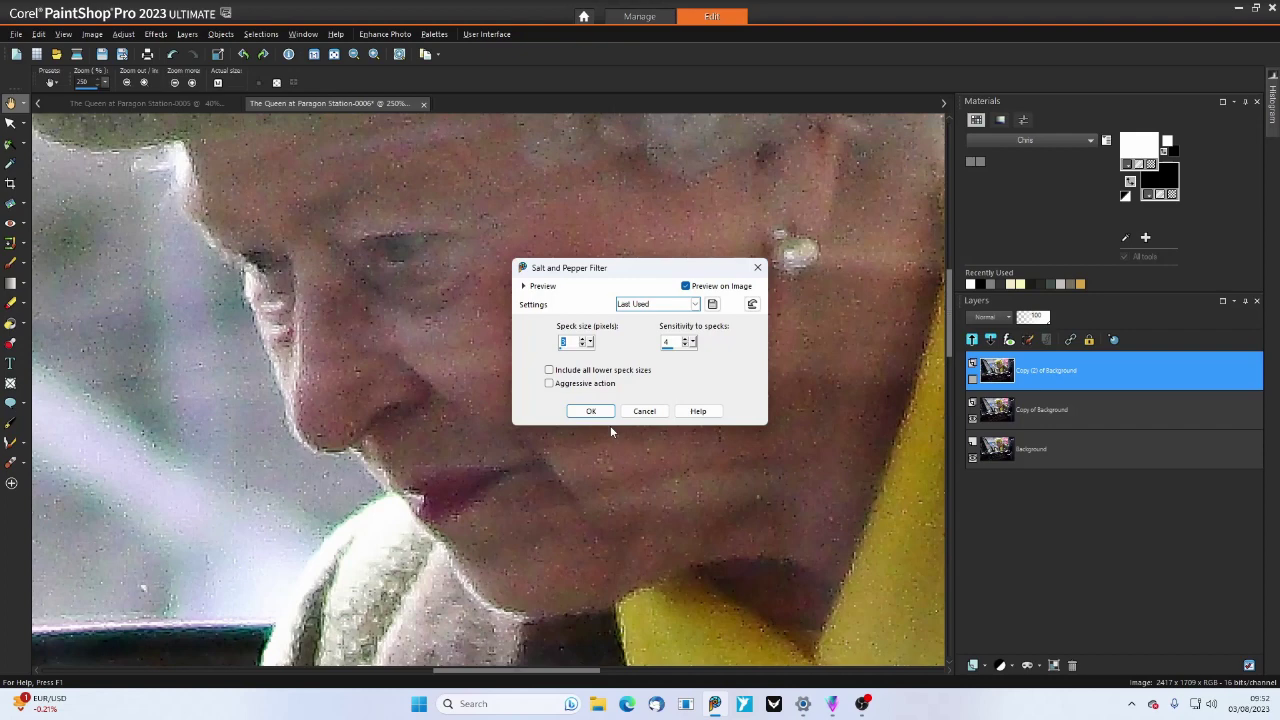
left_click(593, 412)
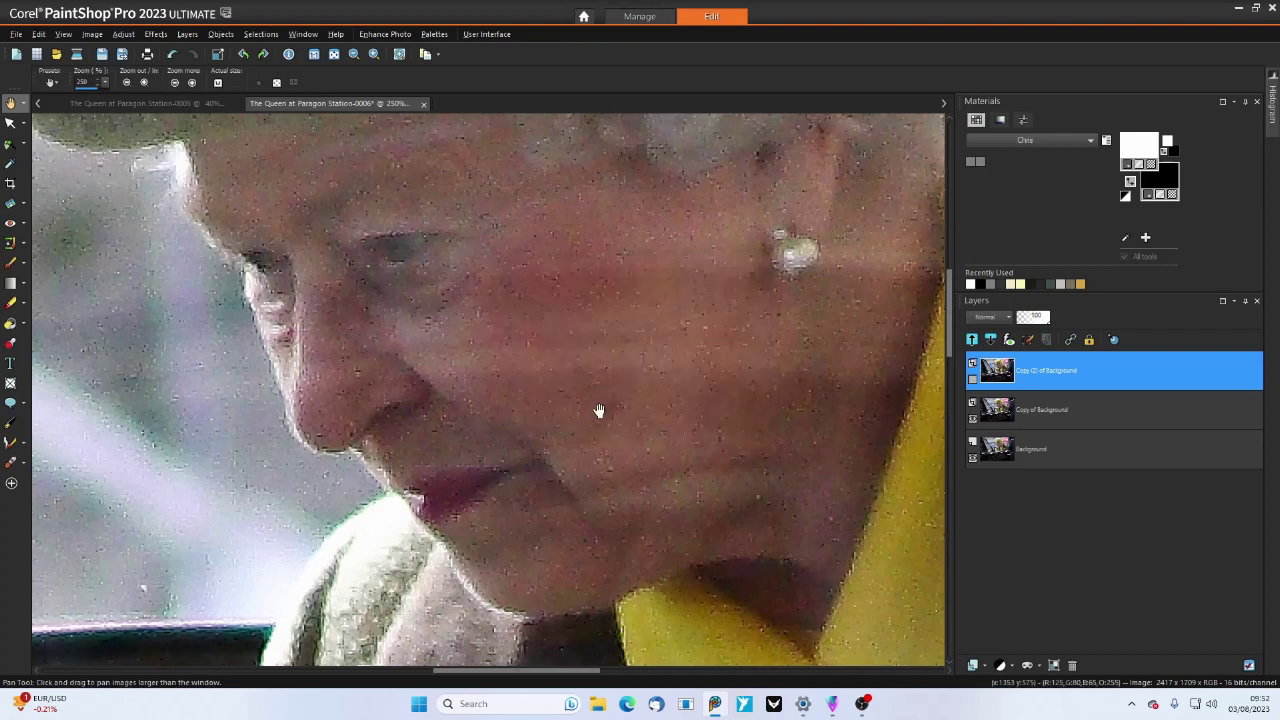
Apply a Median Filter to Copy (2) of Background, then delete that layer
left_click(123, 34)
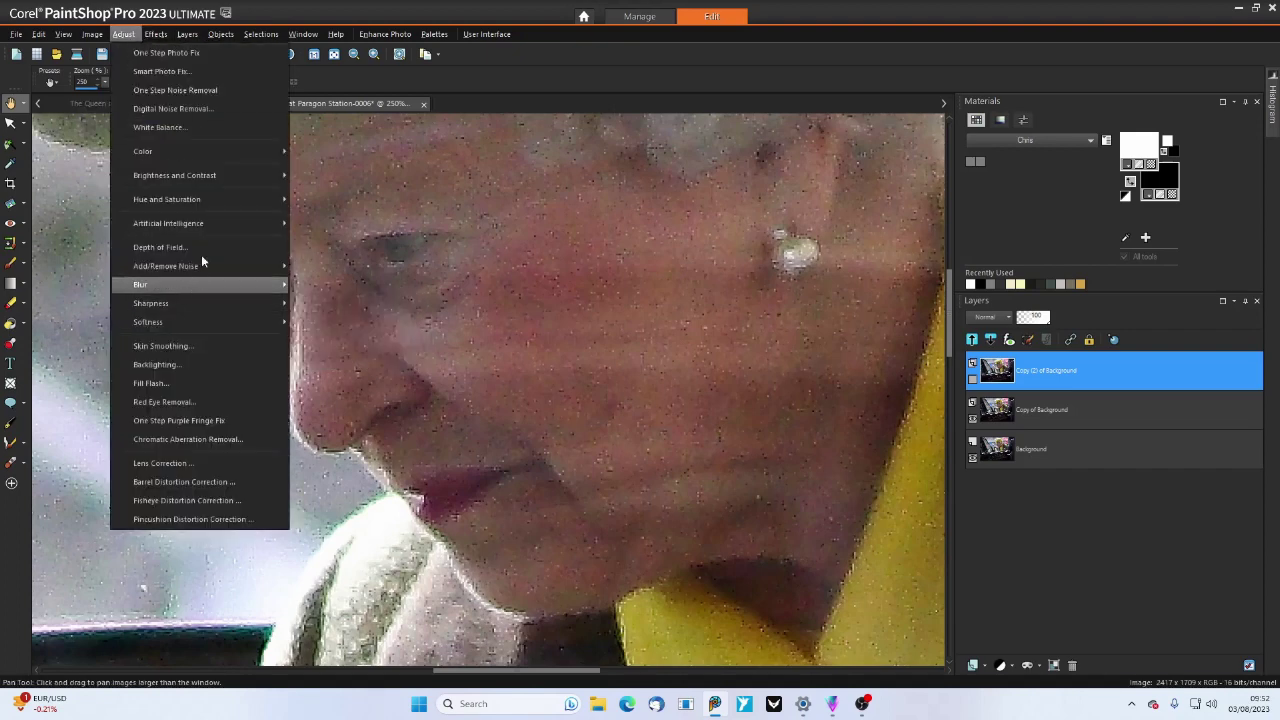
mouse_move(166, 266)
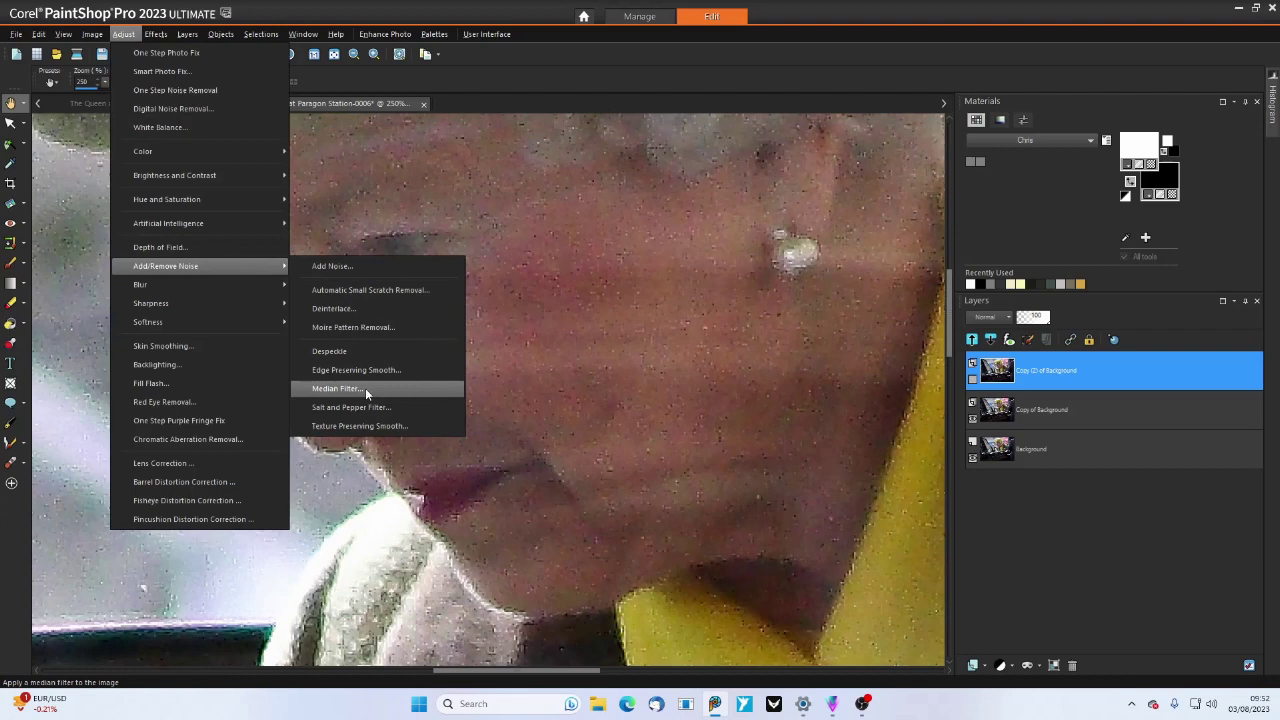
left_click(365, 388)
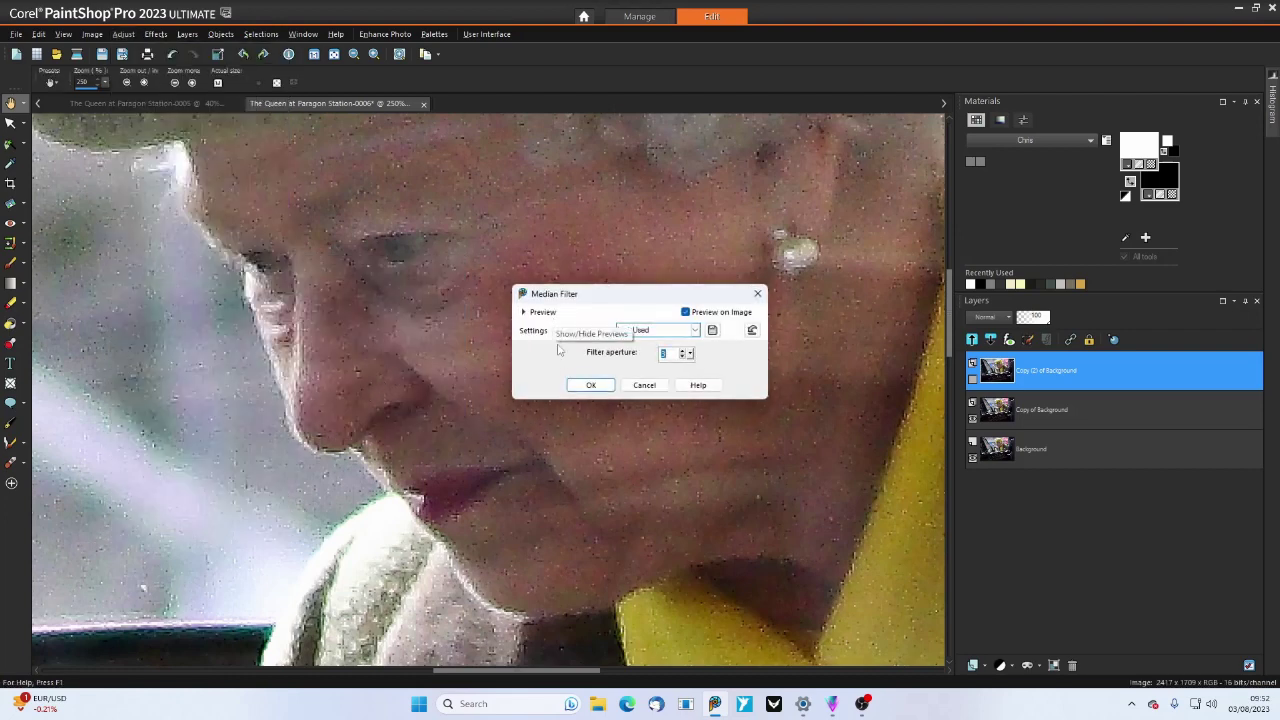
left_click(581, 387)
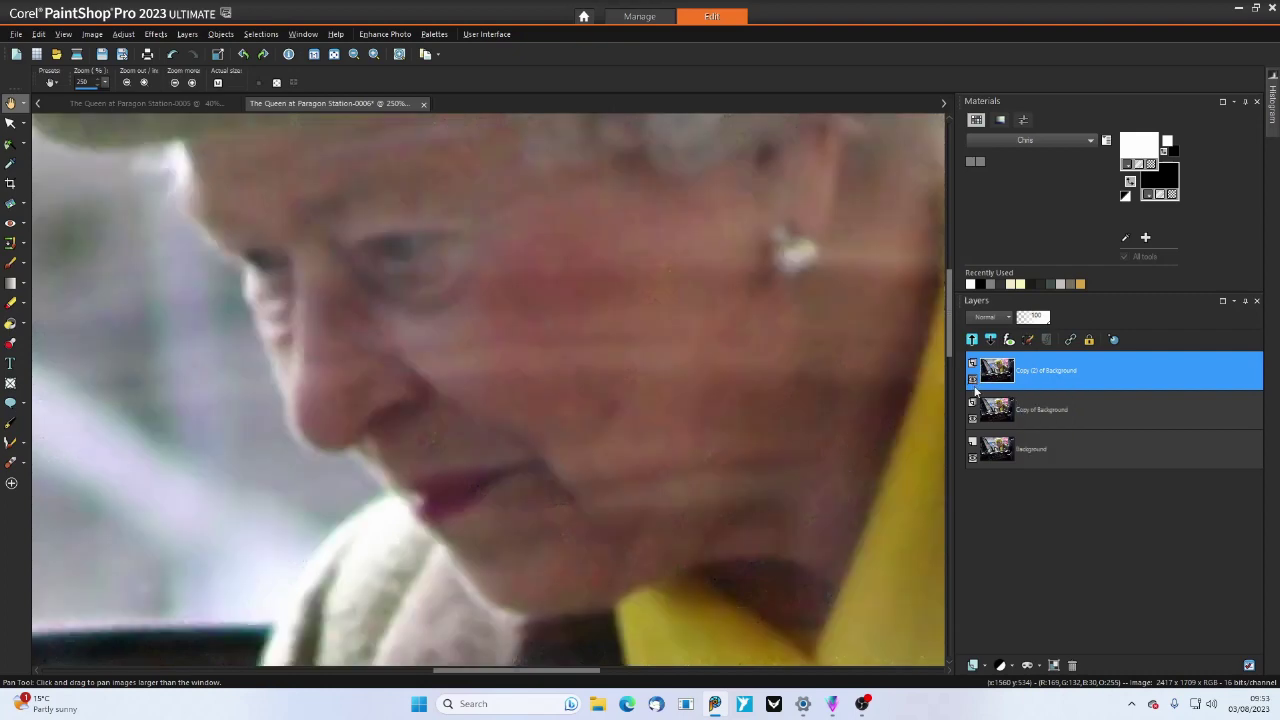
right_click(1057, 376)
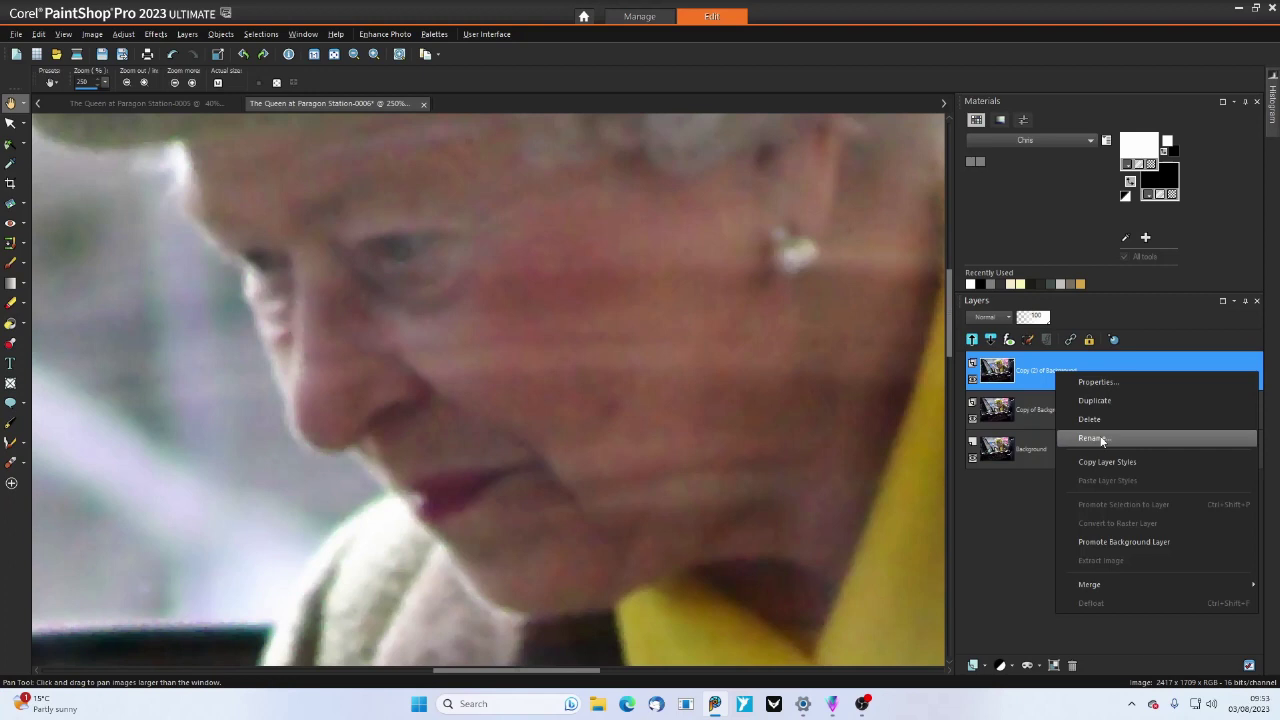
left_click(1100, 420)
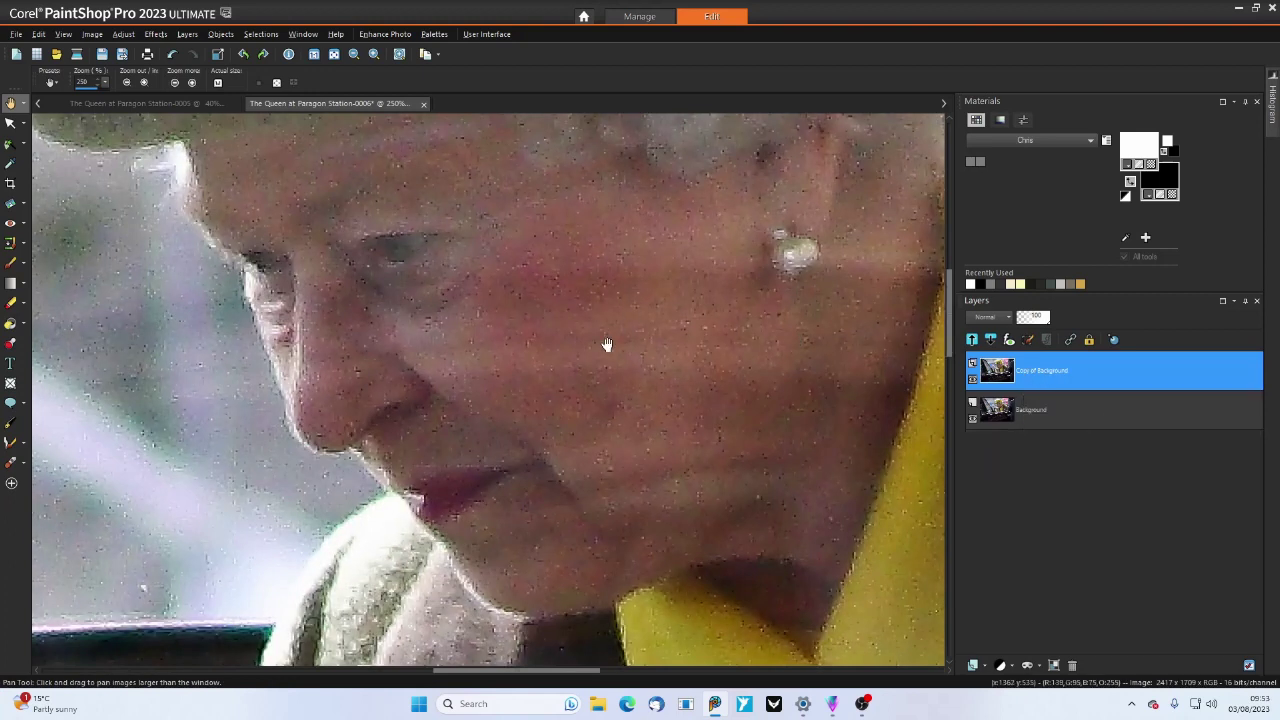
Despeckle the Copy of Background layer, then apply the Salt and Pepper Filter
left_click(146, 35)
mouse_move(193, 292)
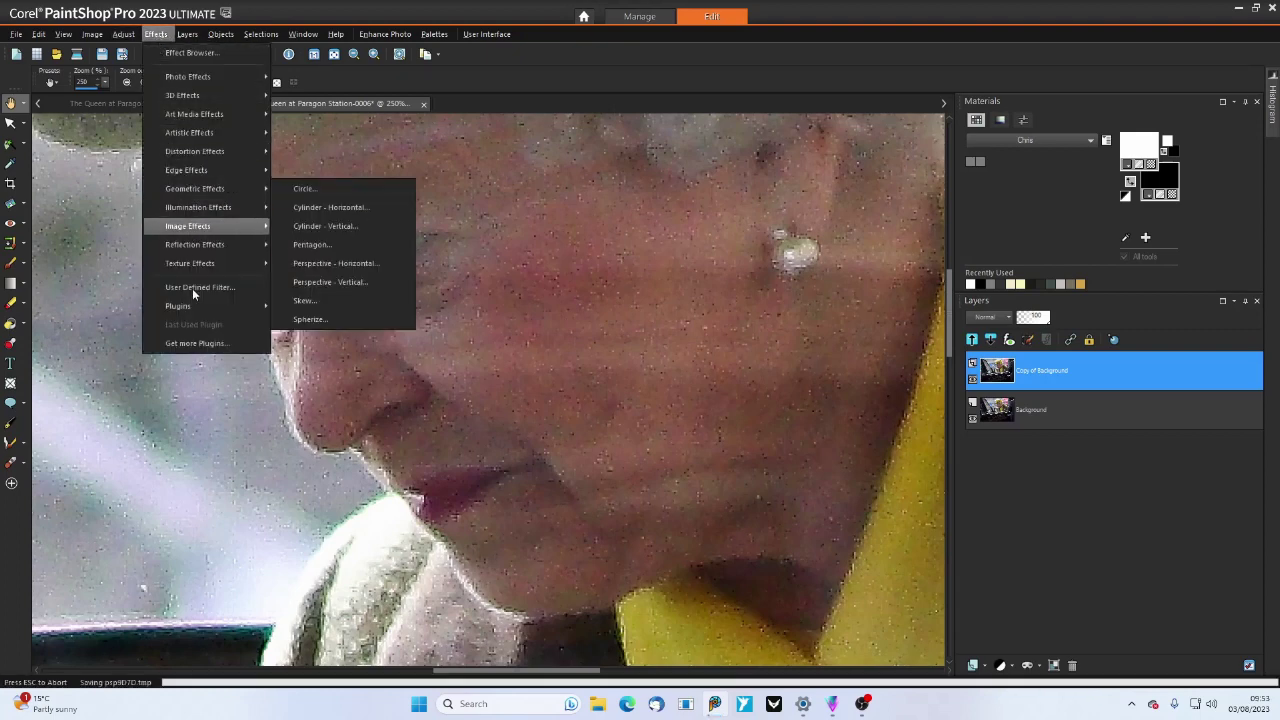
left_click(123, 35)
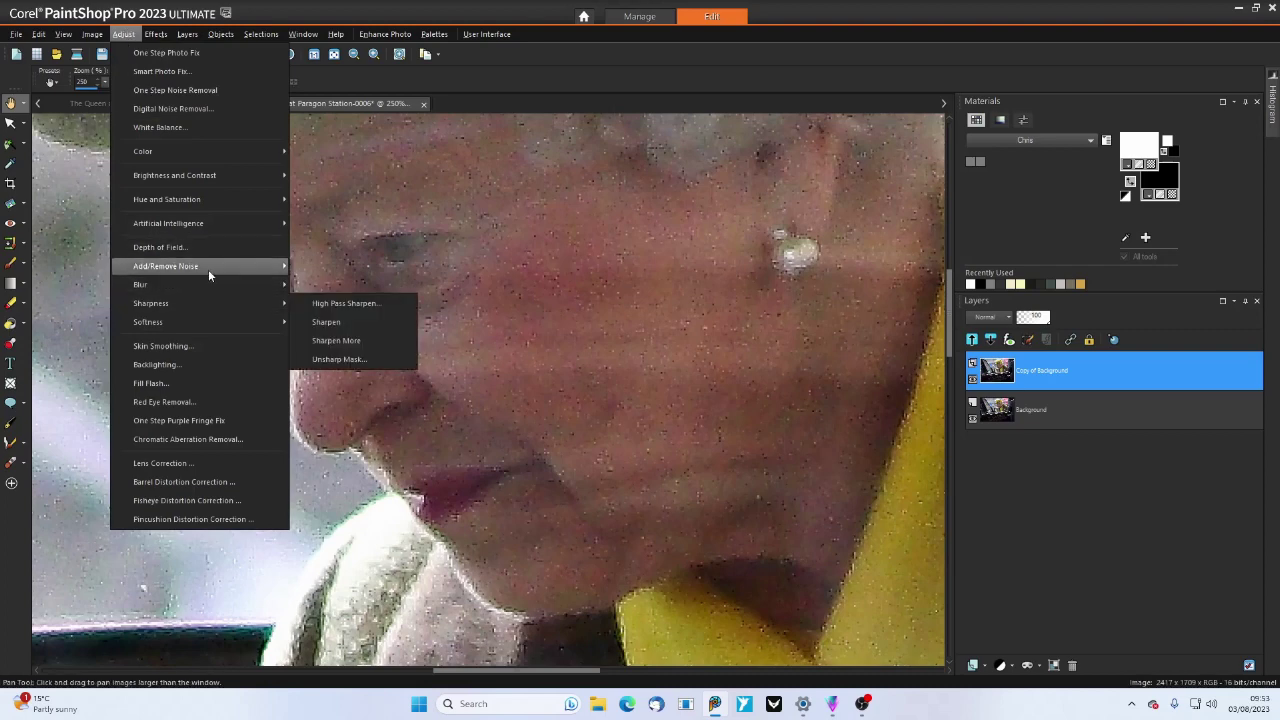
mouse_move(166, 266)
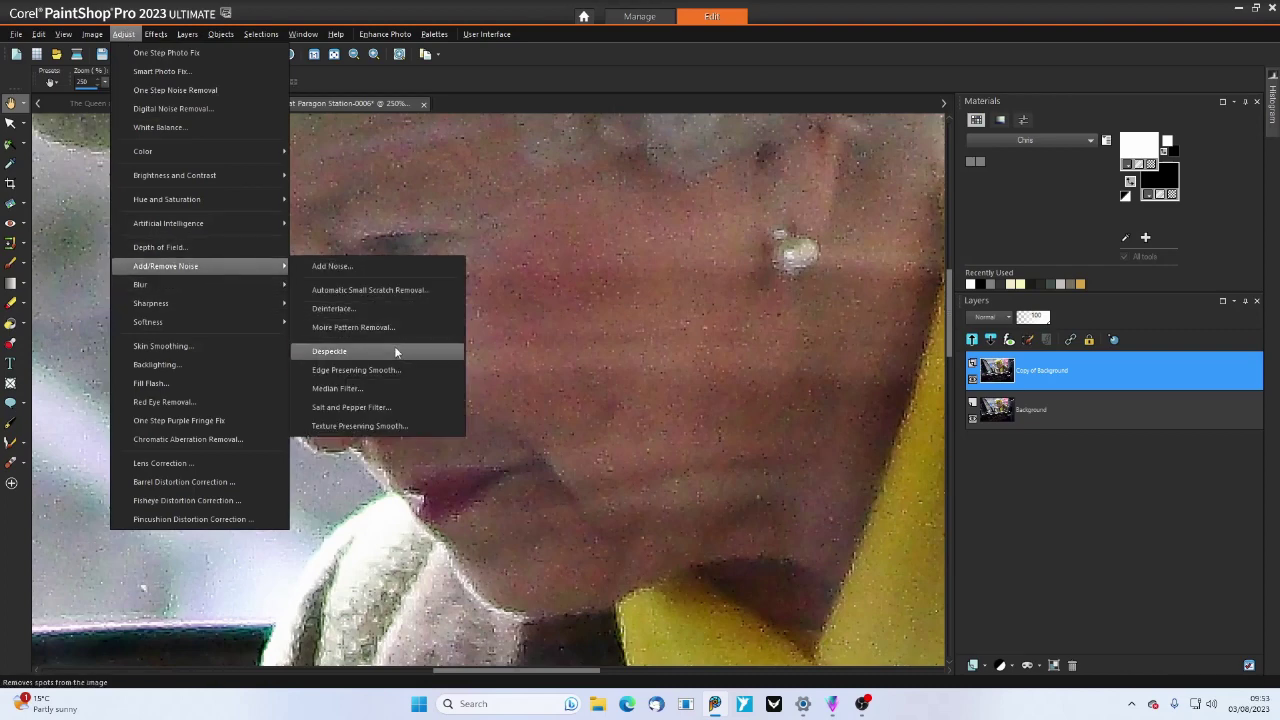
left_click(395, 352)
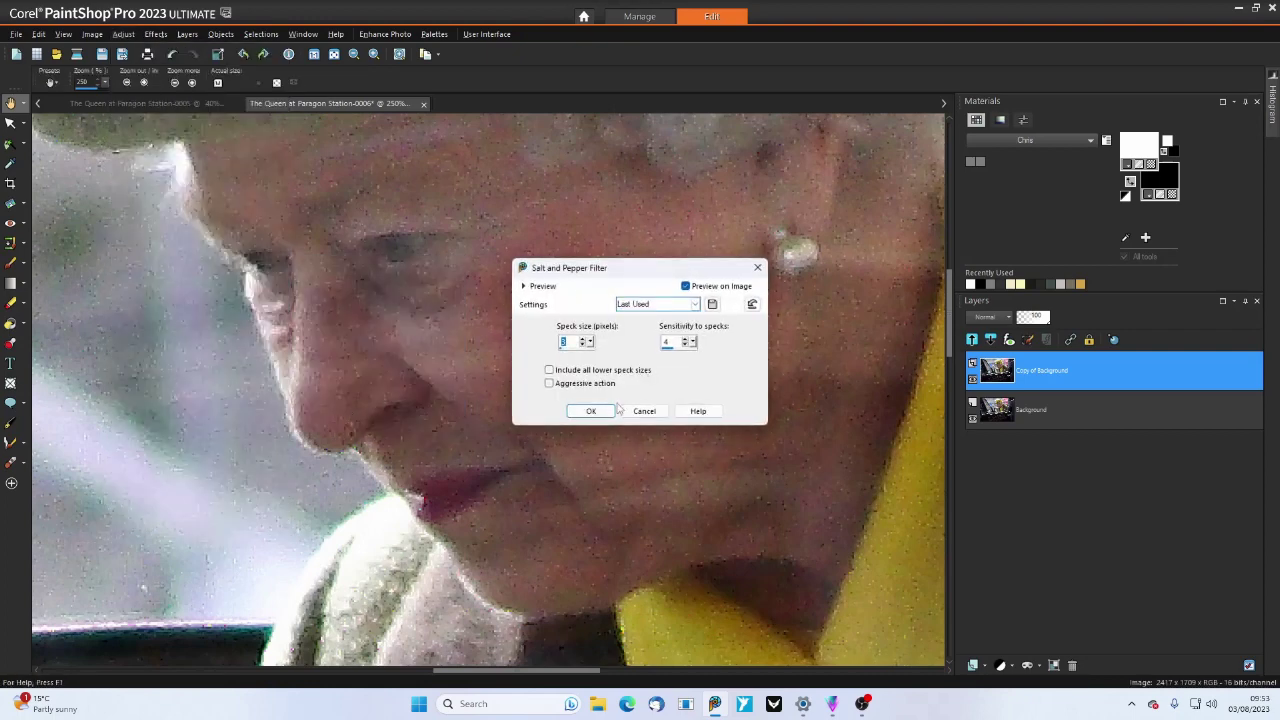
left_click(592, 411)
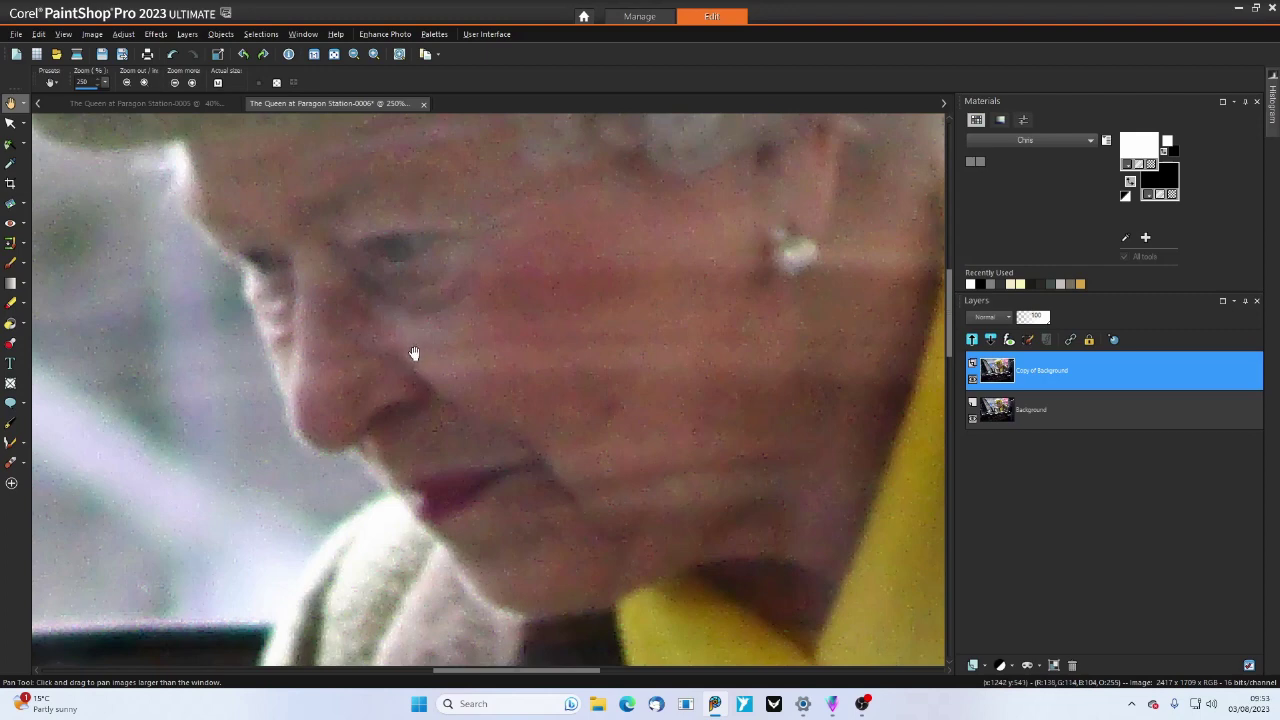
left_click(121, 34)
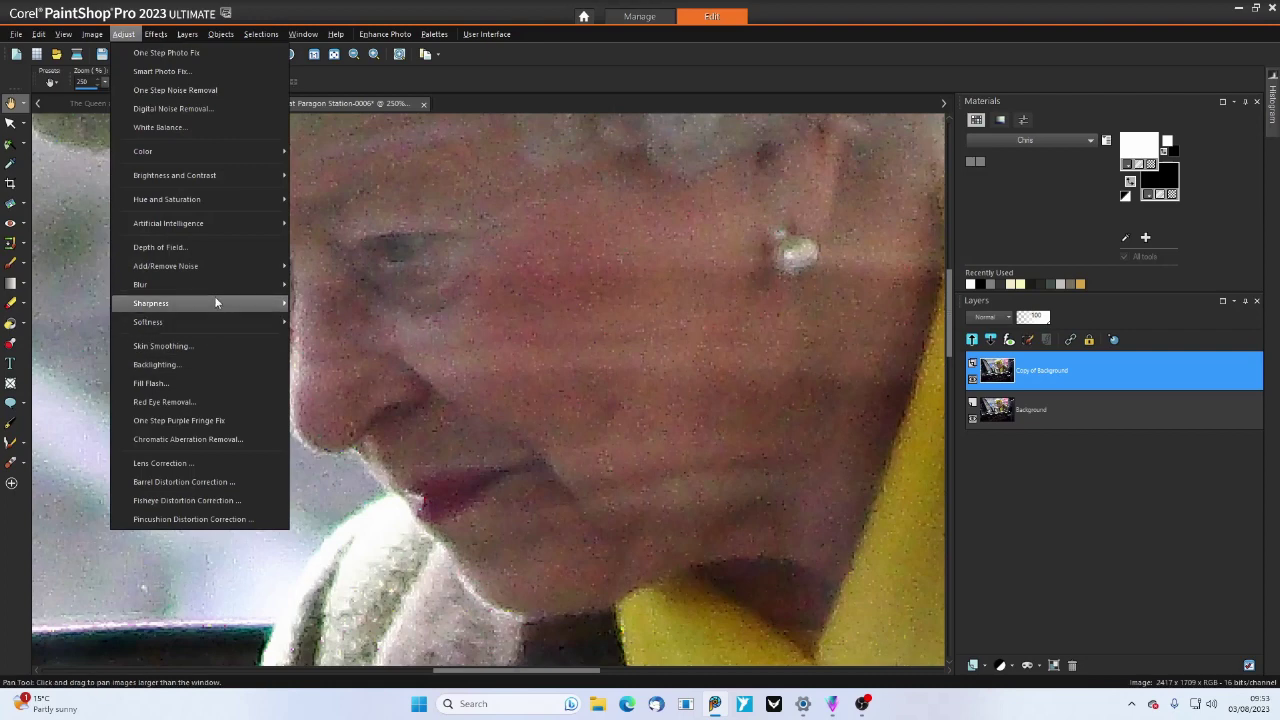
mouse_move(166, 266)
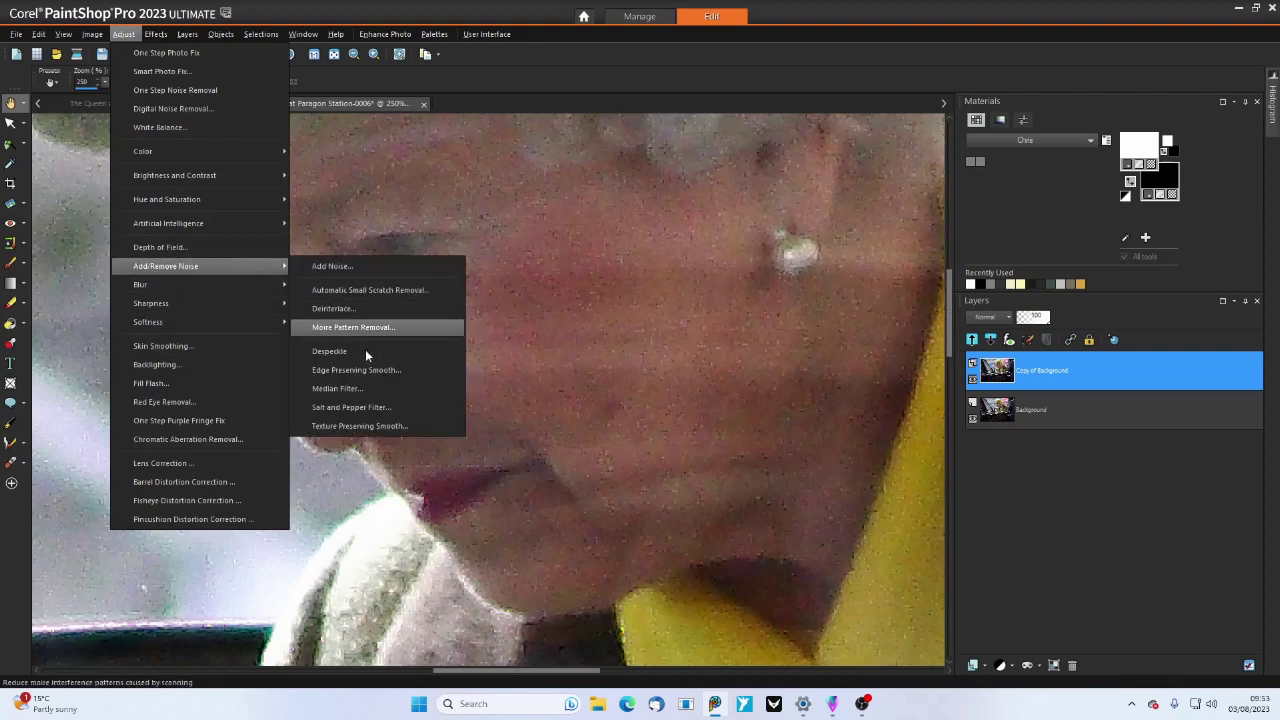
left_click(352, 388)
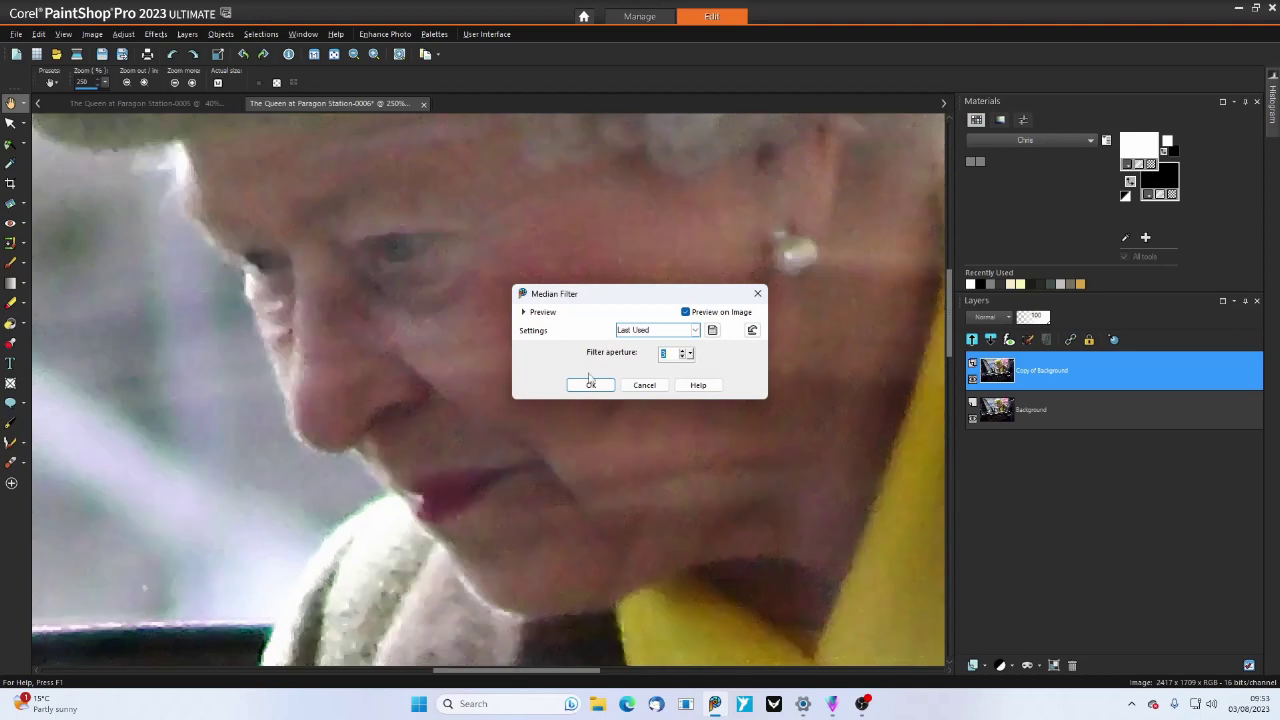
left_click(591, 384)
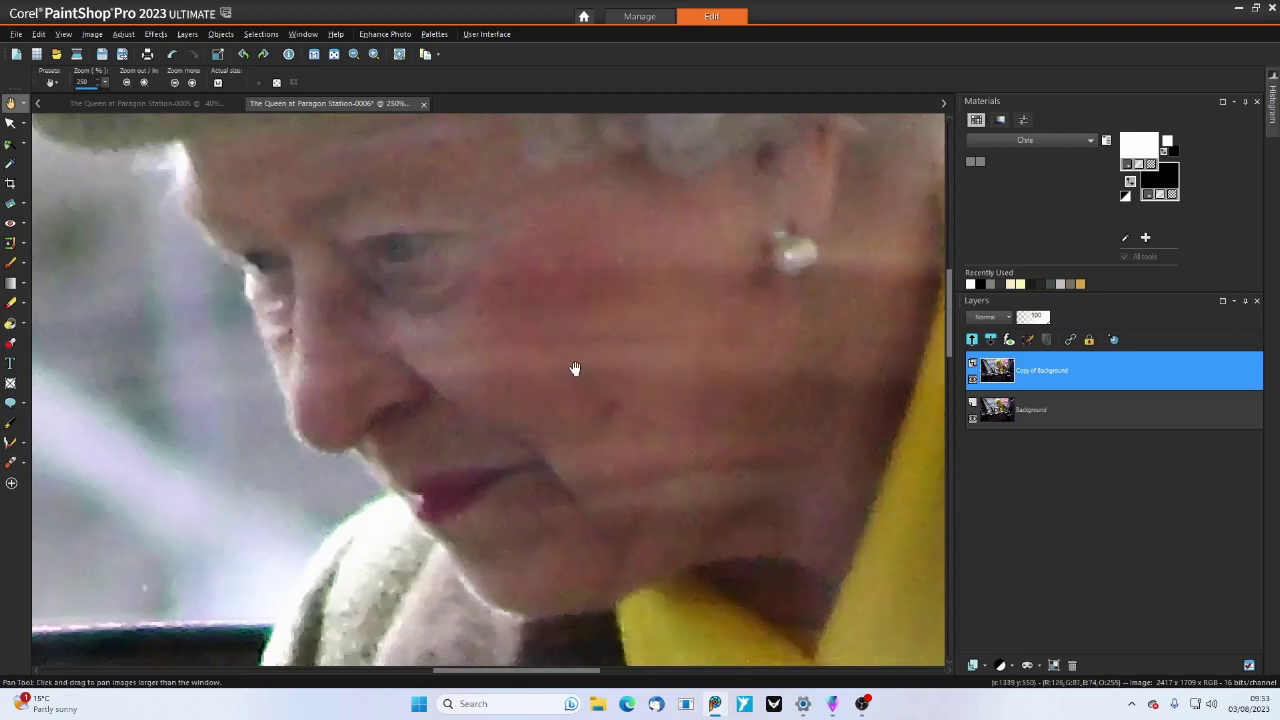
scroll(575, 368, "down", 3)
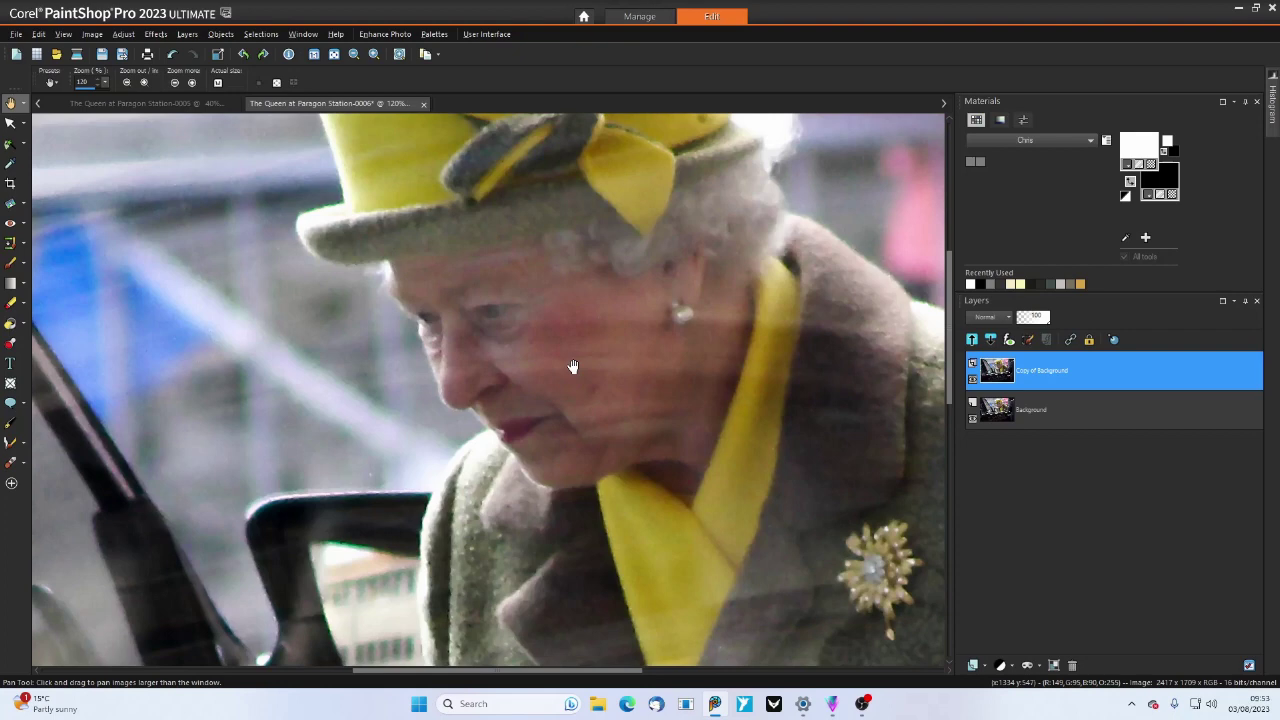
scroll(573, 367, "up", 1)
scroll(573, 367, "up", 1)
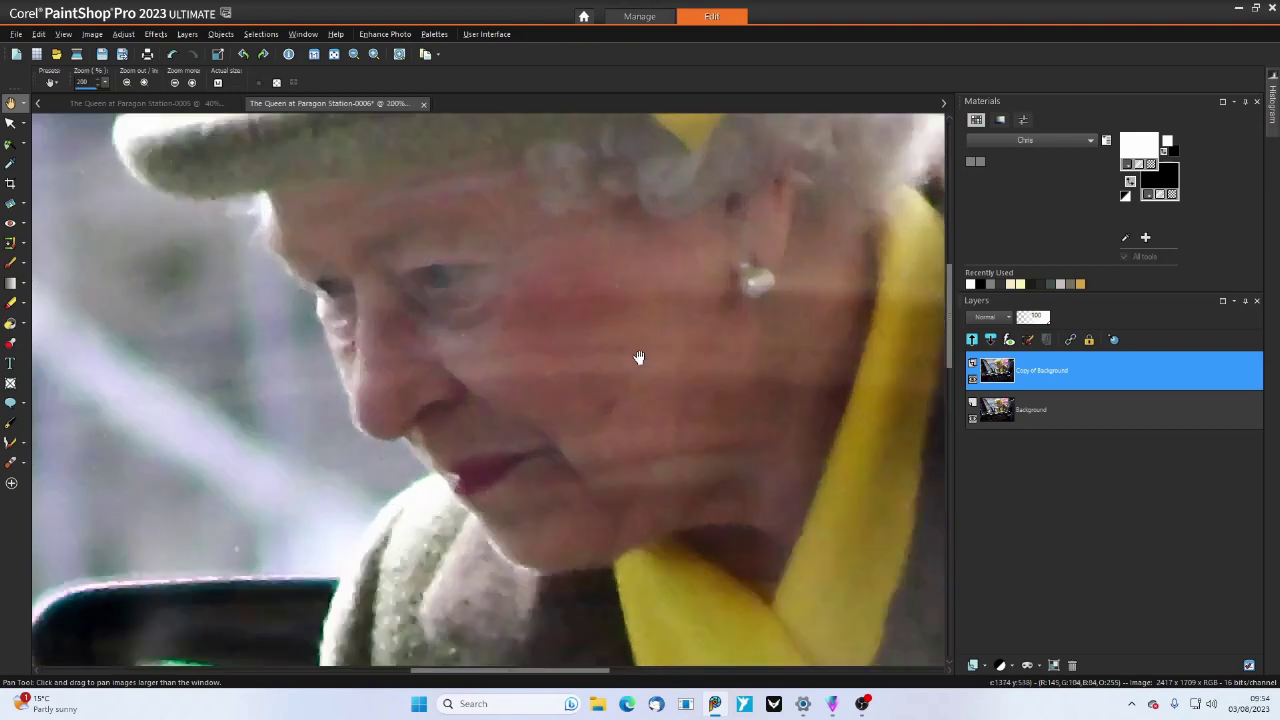
left_click(973, 379)
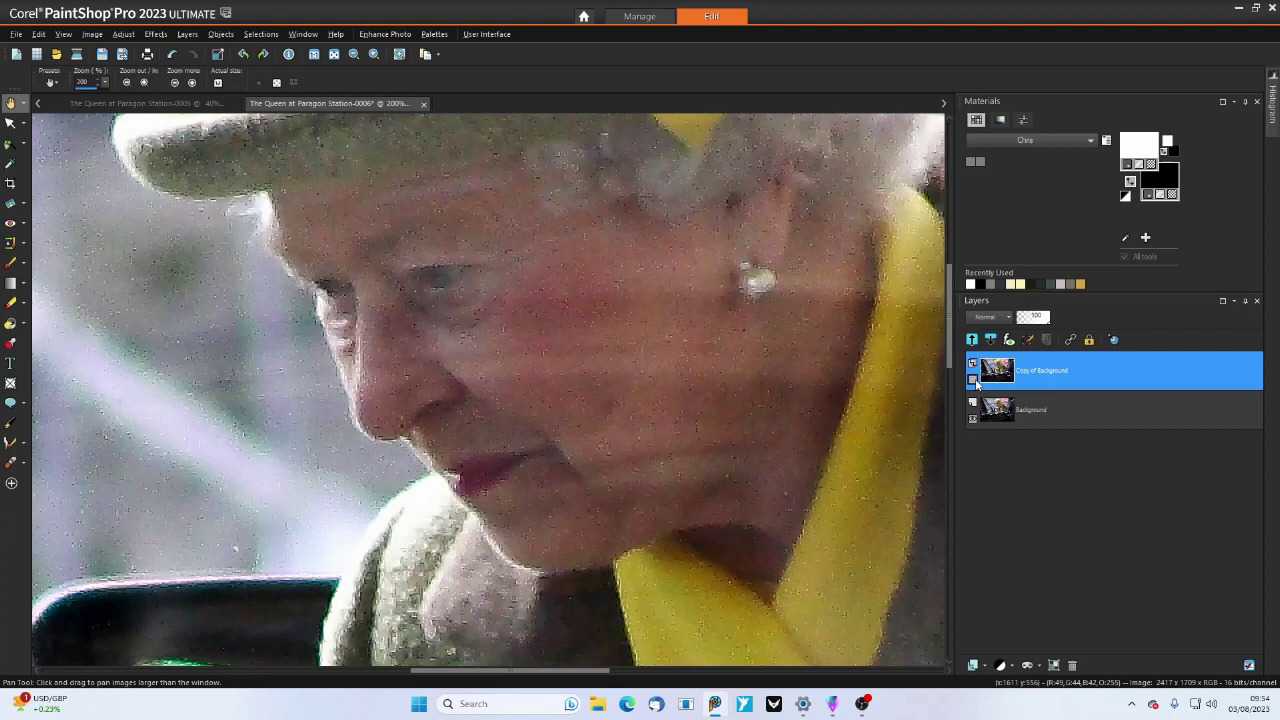
left_click(973, 379)
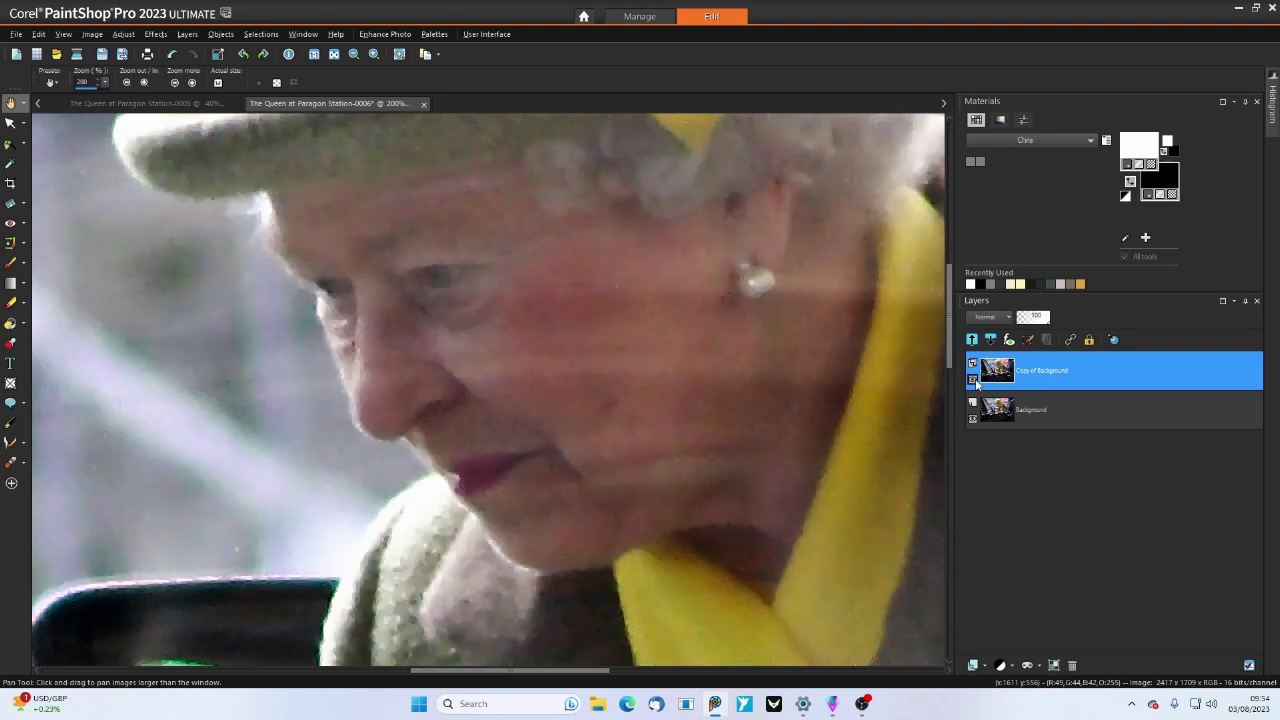
left_click(973, 379)
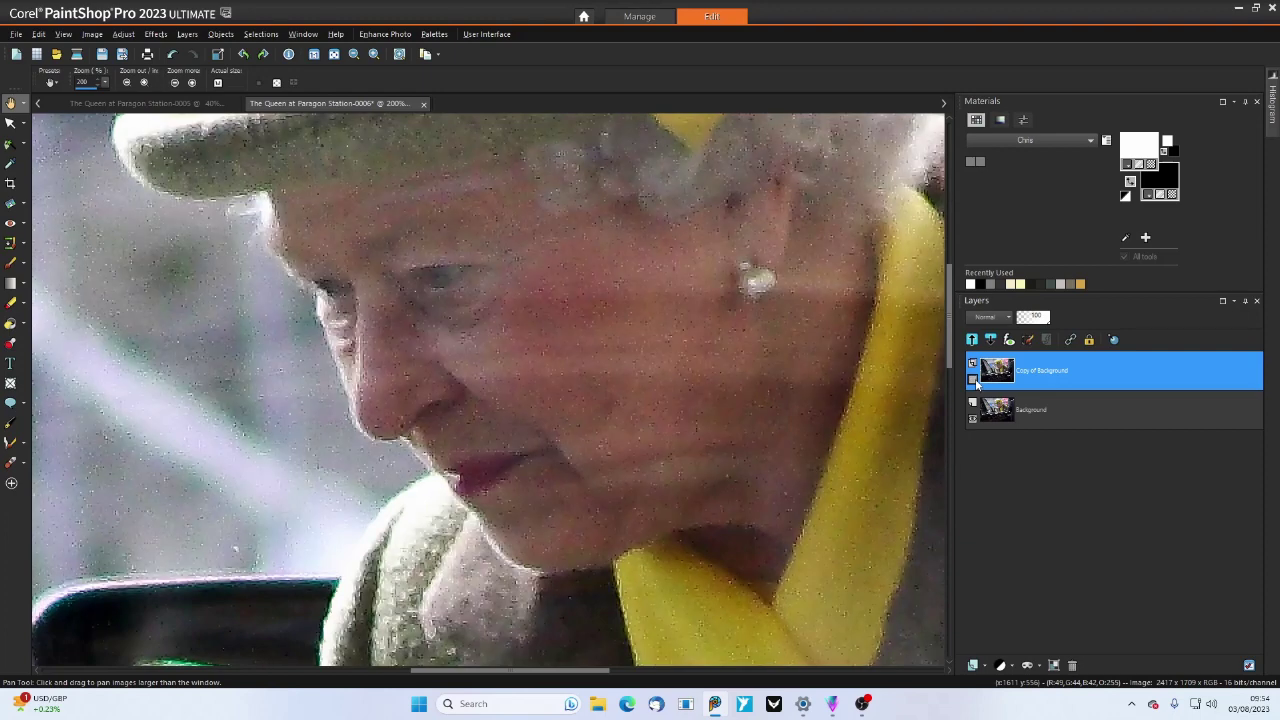
left_click(973, 379)
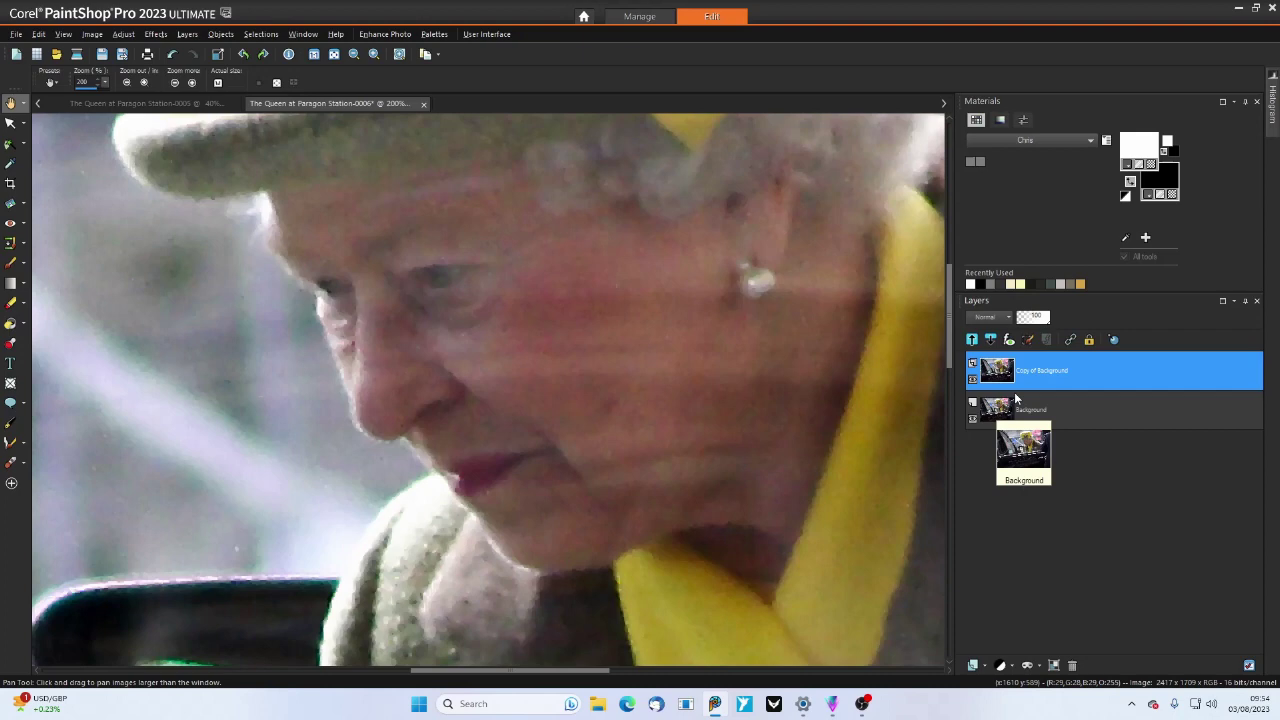
Duplicate Background, move the new copy to the top, and hide the filtered middle copy
left_click(1073, 410)
right_click(1073, 410)
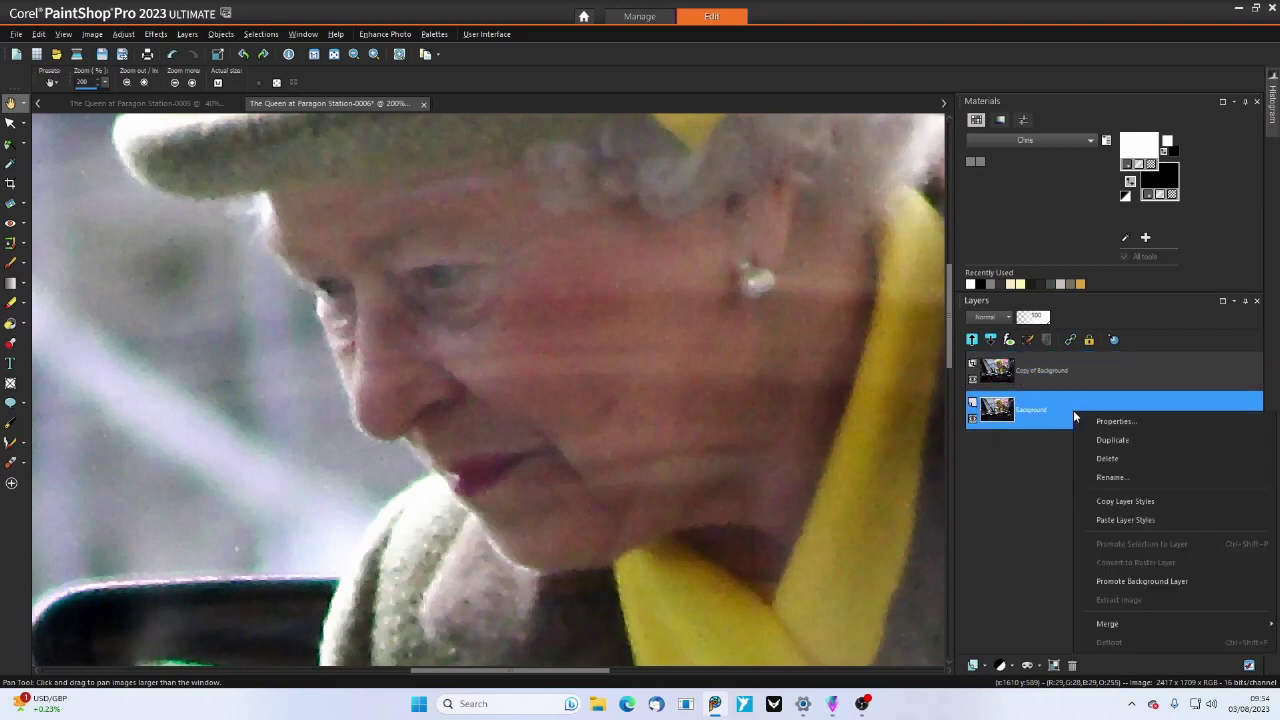
left_click(1113, 438)
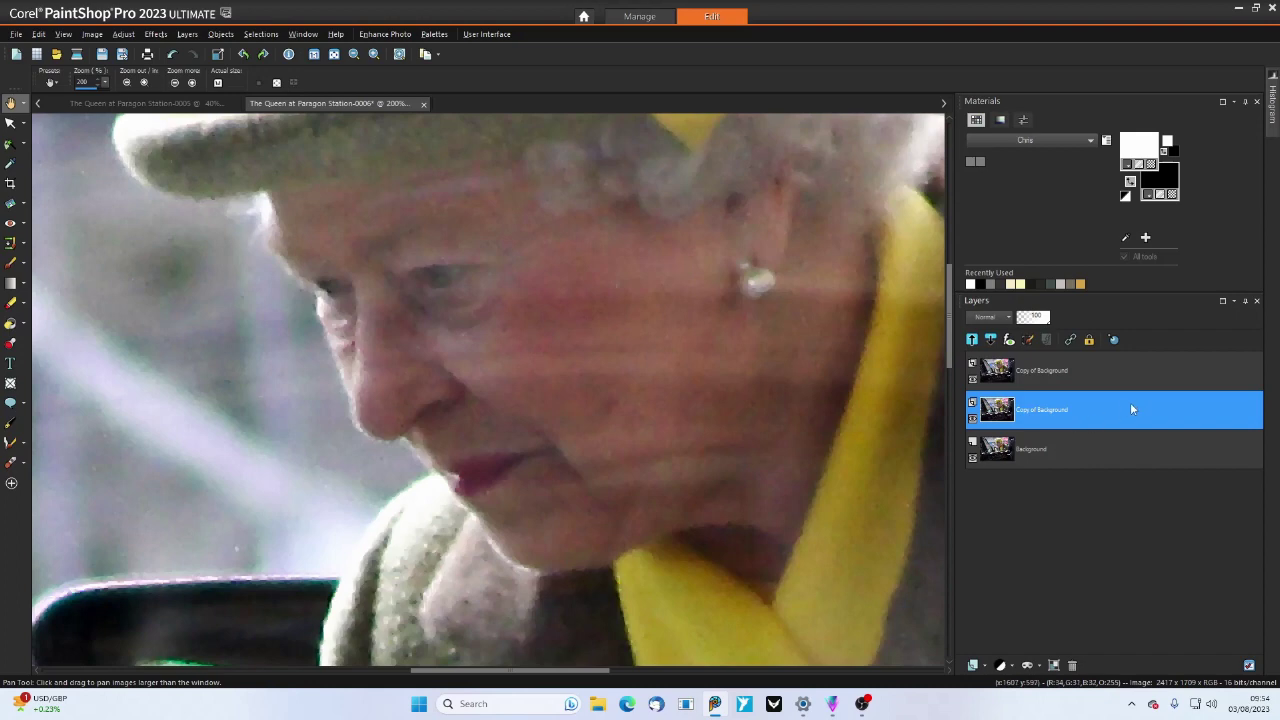
left_click(1133, 367)
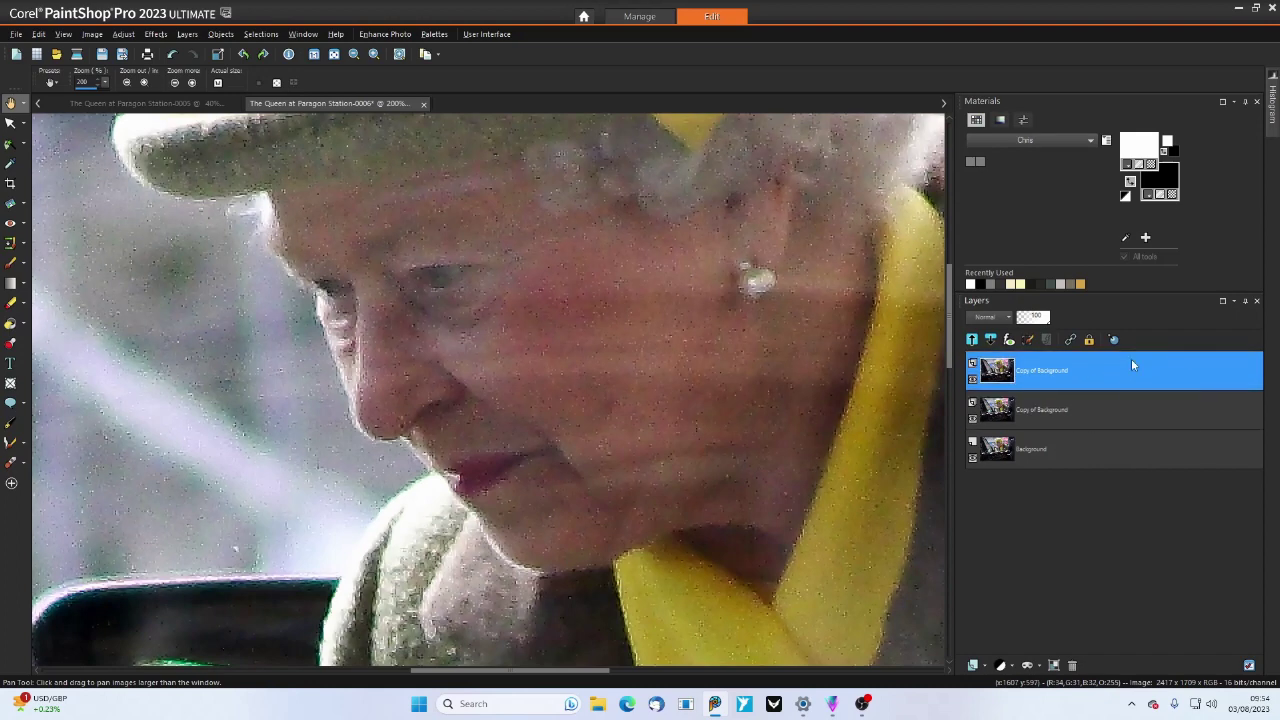
left_click(972, 419)
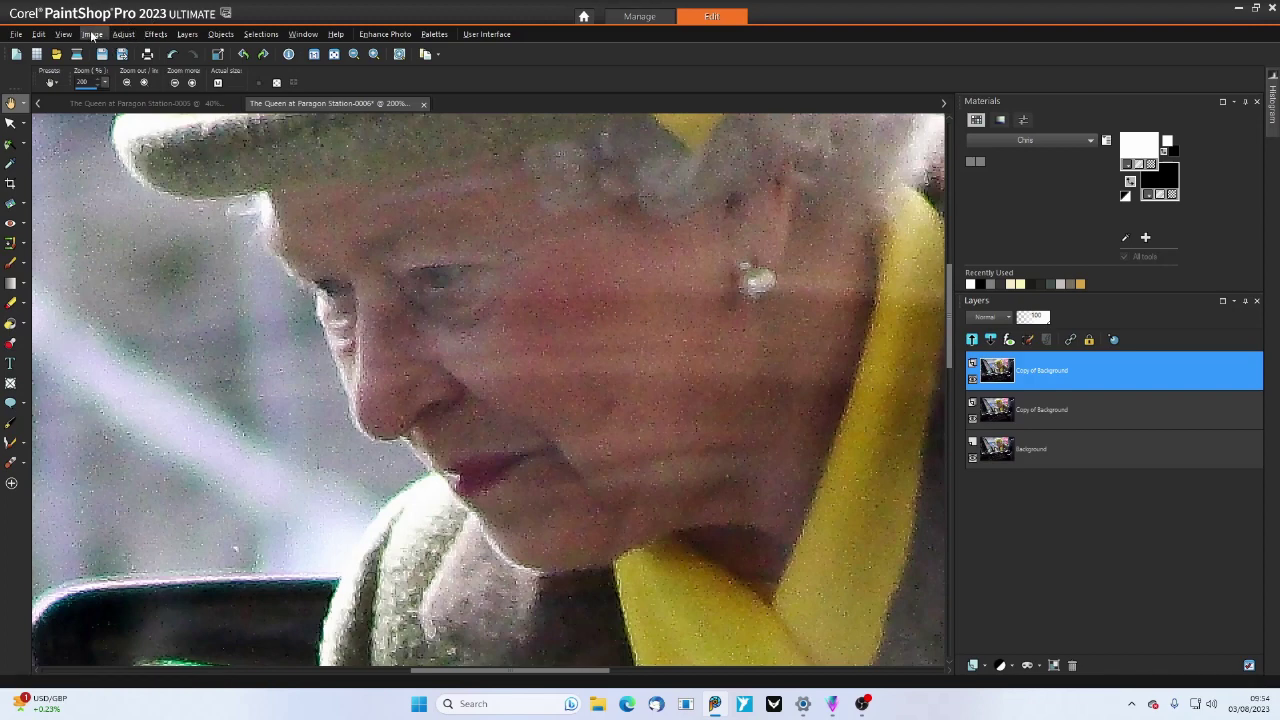
Apply AI Denoise in Enhanced mode with Strength at Max to the top copy
left_click(121, 35)
mouse_move(168, 223)
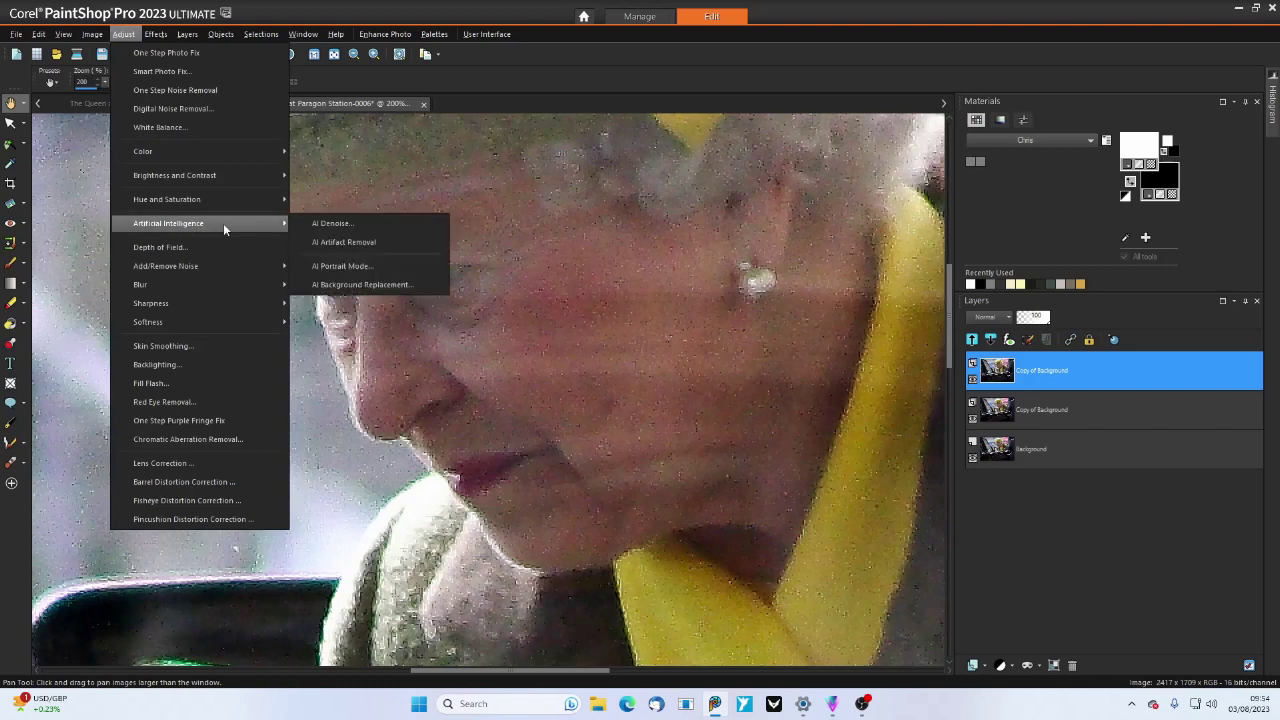
left_click(372, 225)
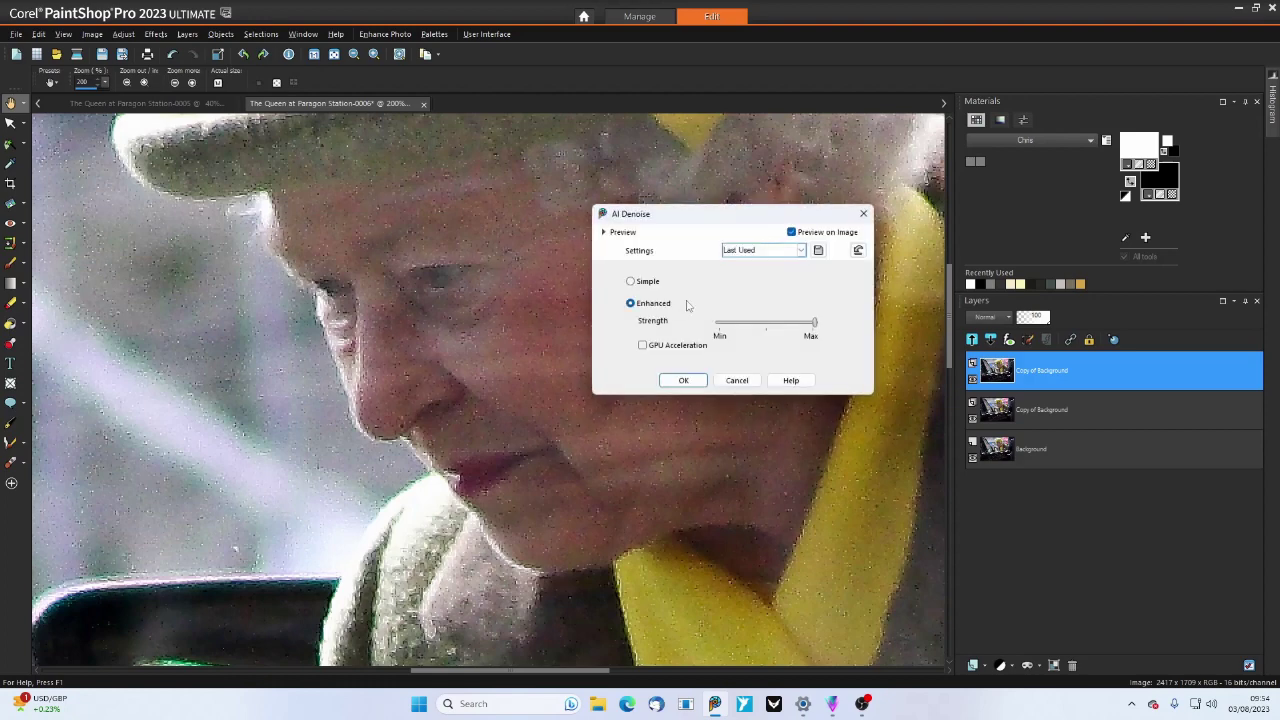
left_click(816, 327)
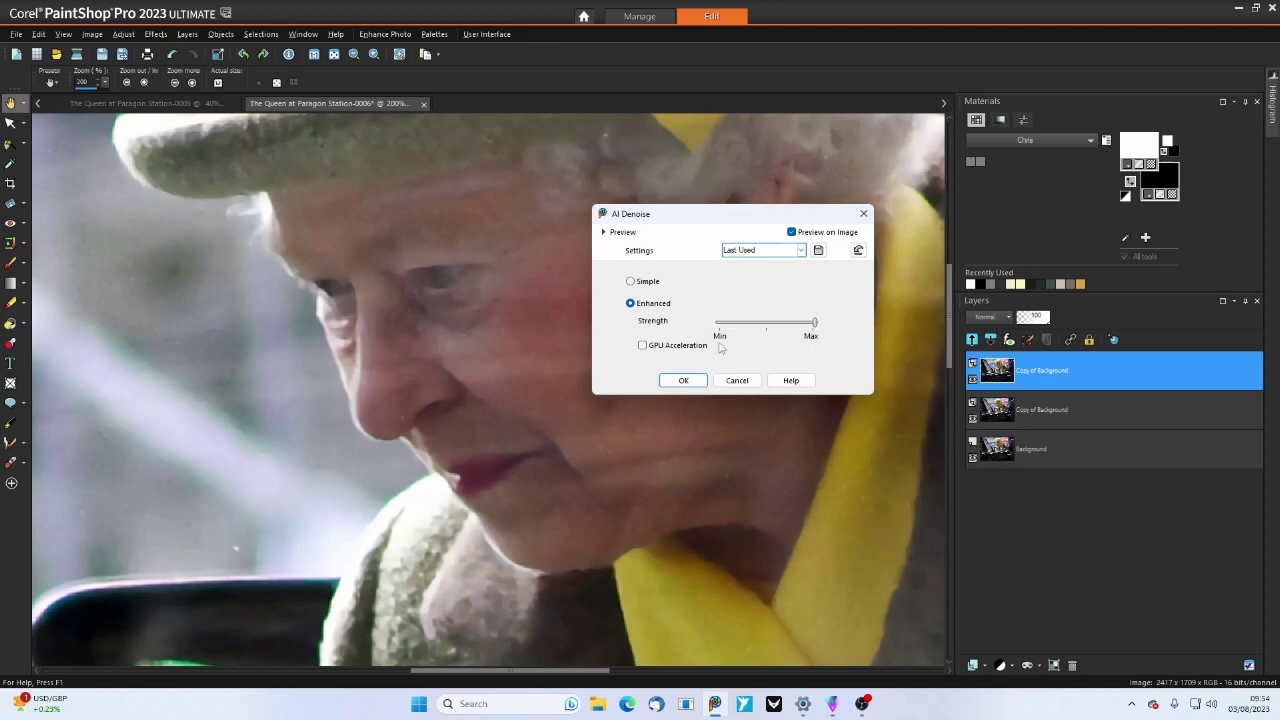
left_click(684, 380)
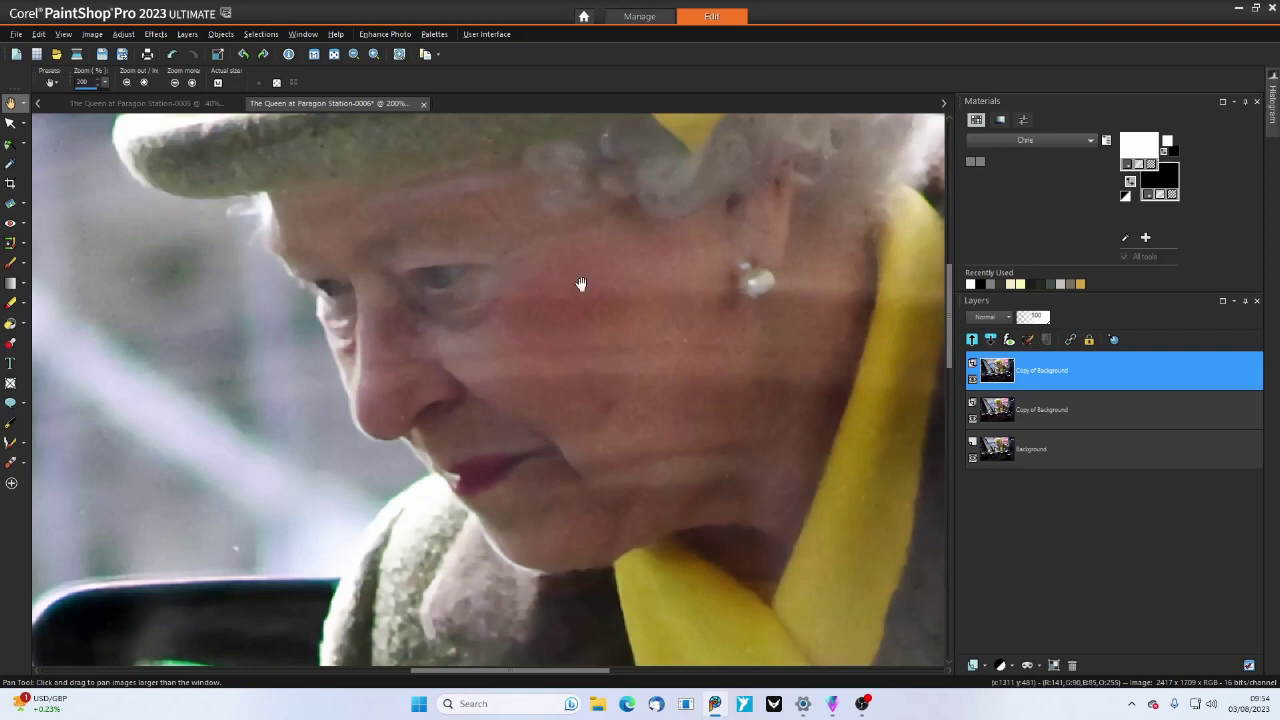
left_click(973, 381)
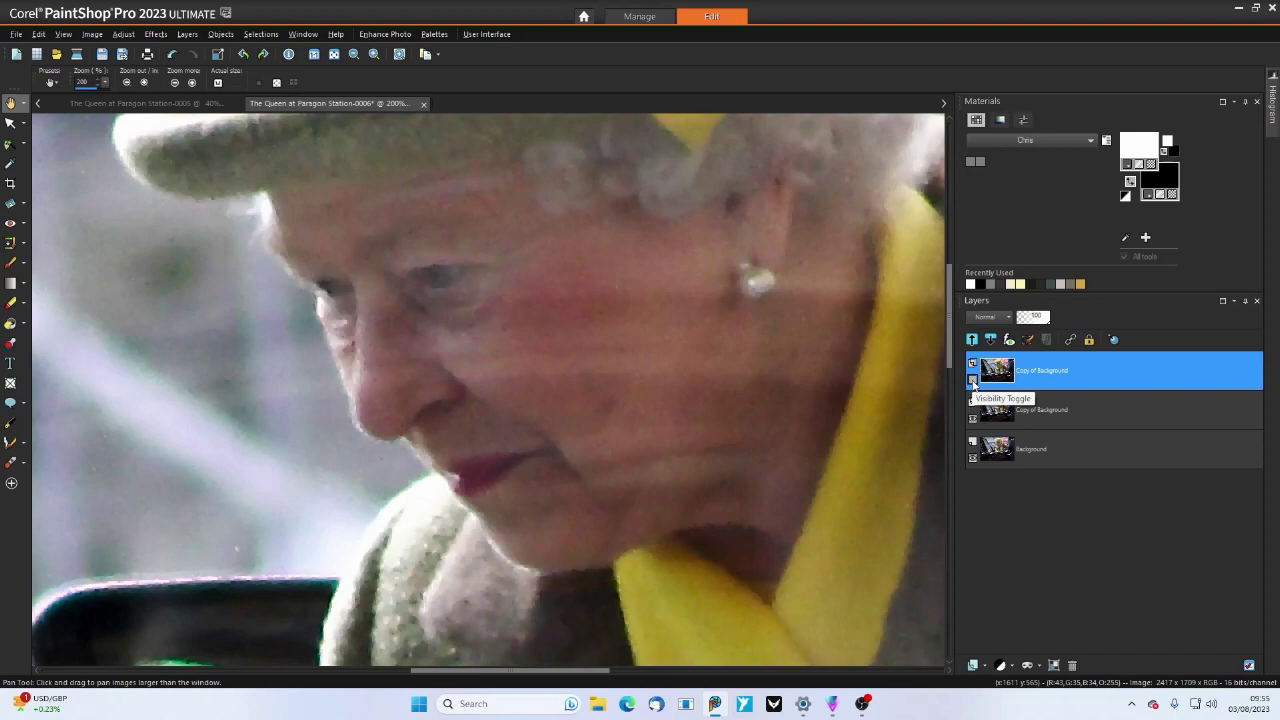
left_click(973, 381)
left_click(973, 381)
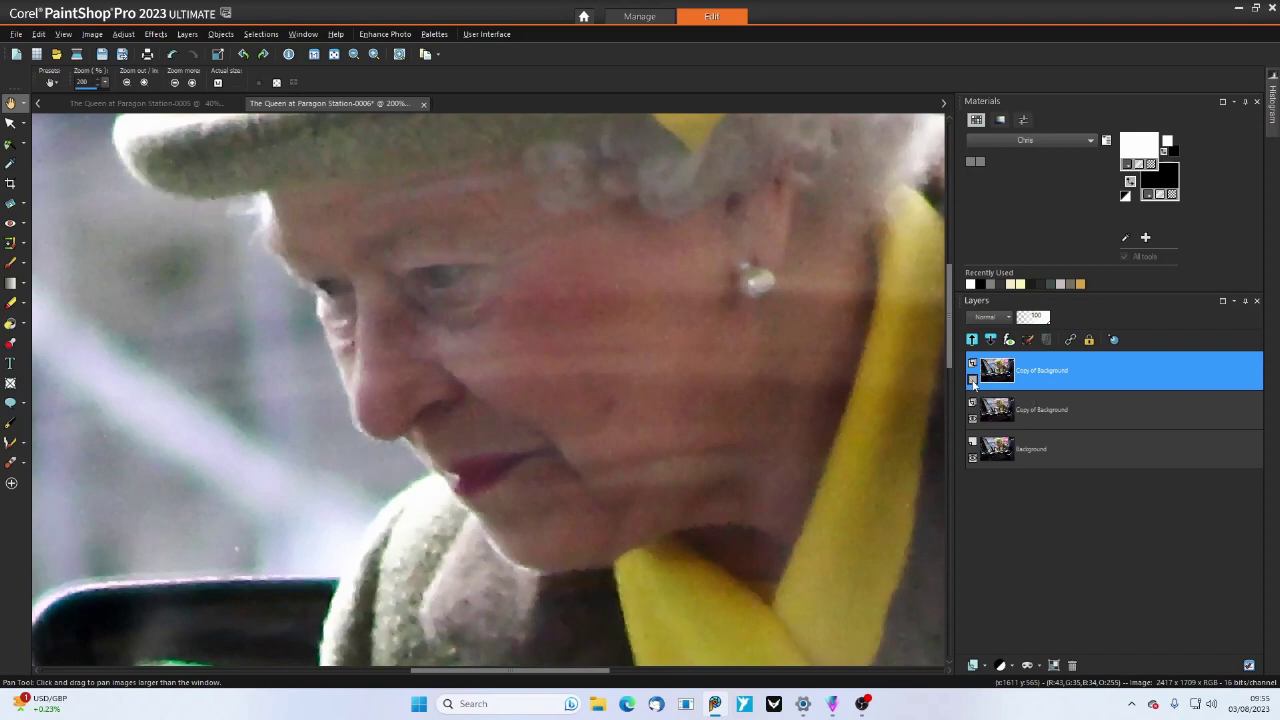
left_click(973, 381)
left_click(973, 381)
left_click(973, 419)
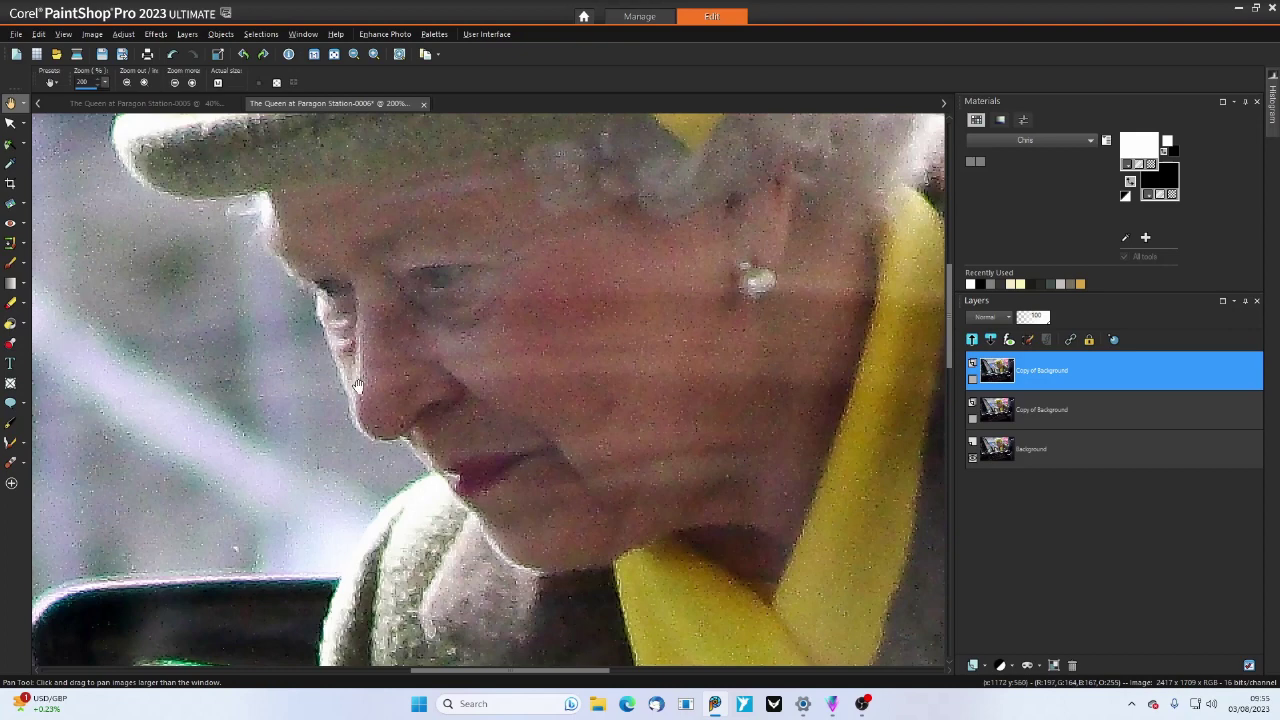
left_click(973, 419)
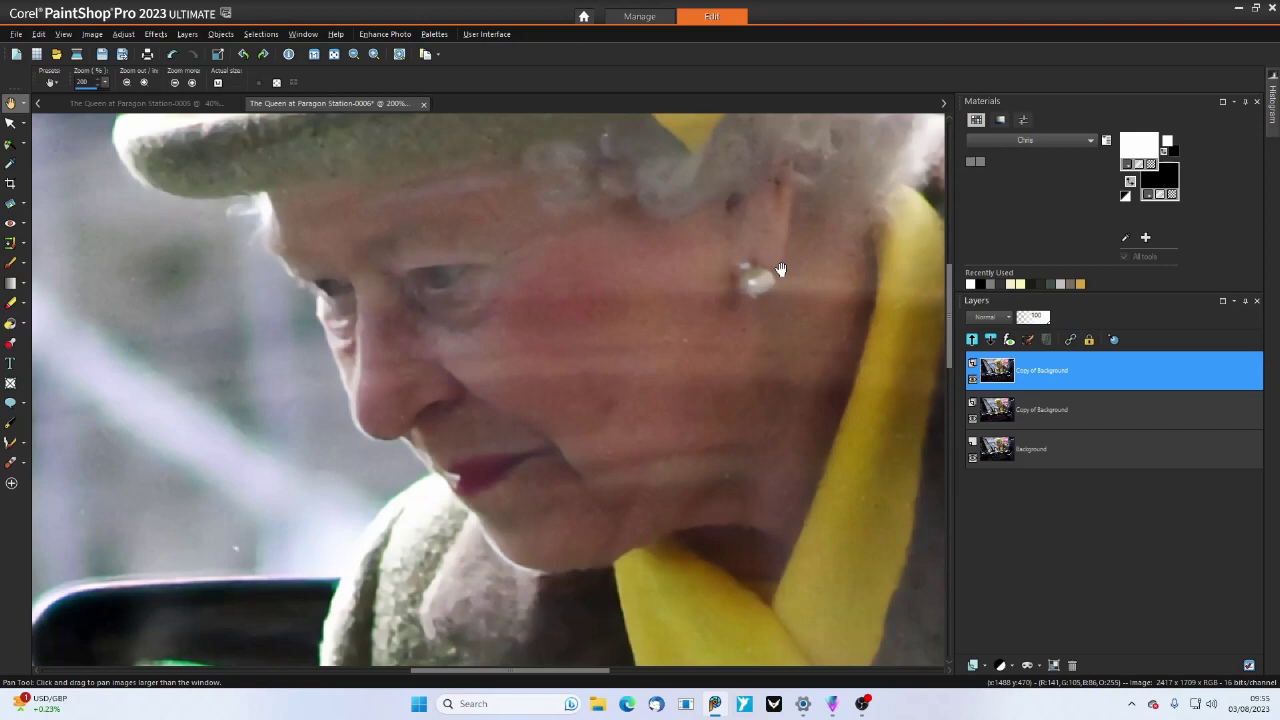
left_click(975, 380)
key("Return")
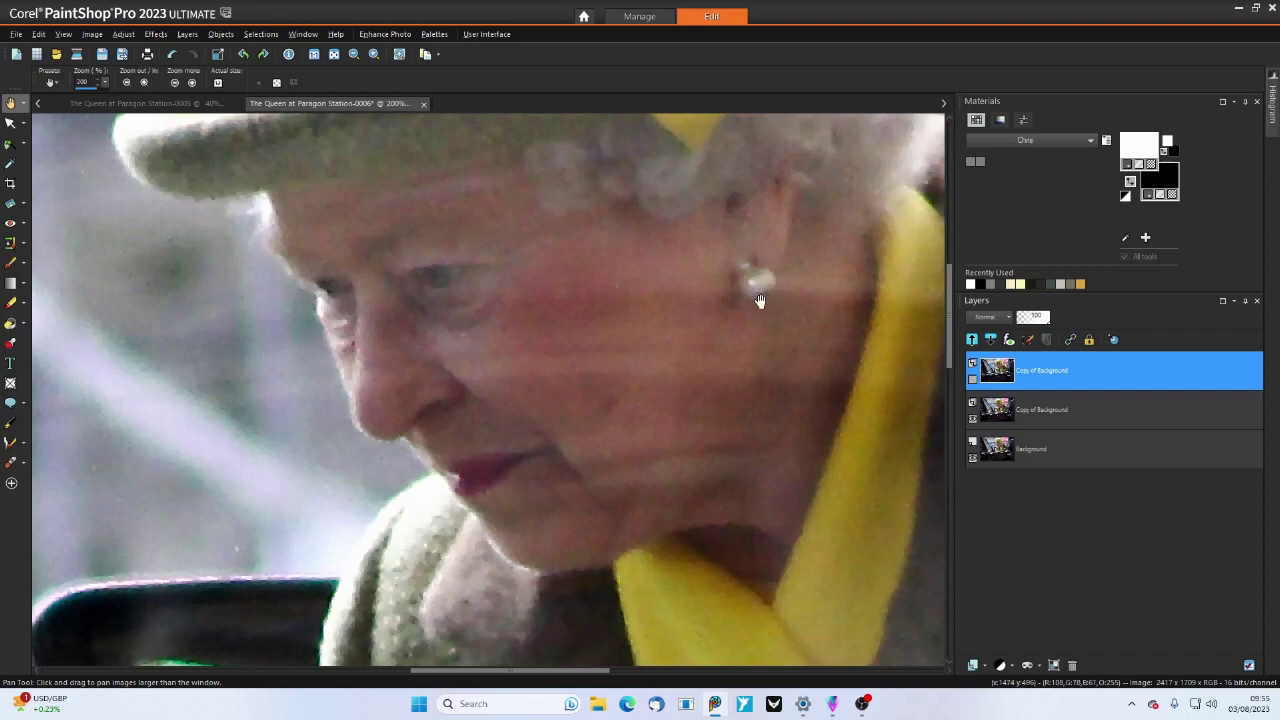
left_click(972, 419)
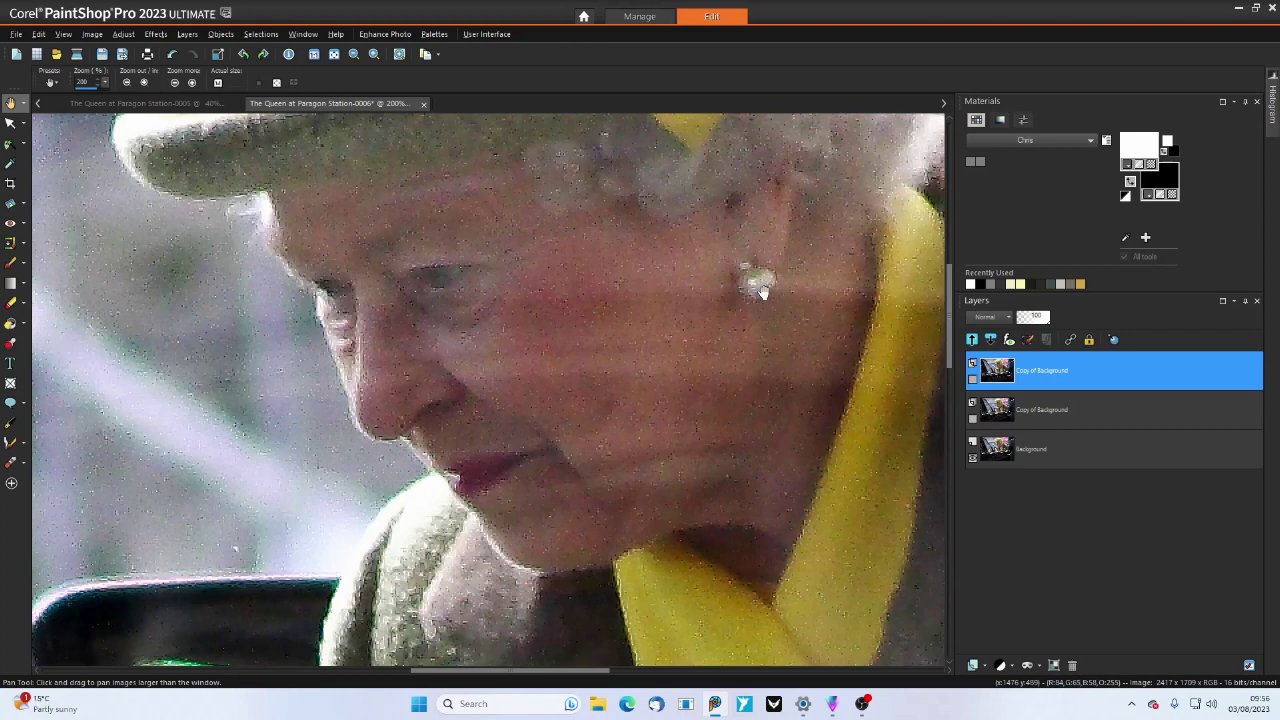
left_click(975, 378)
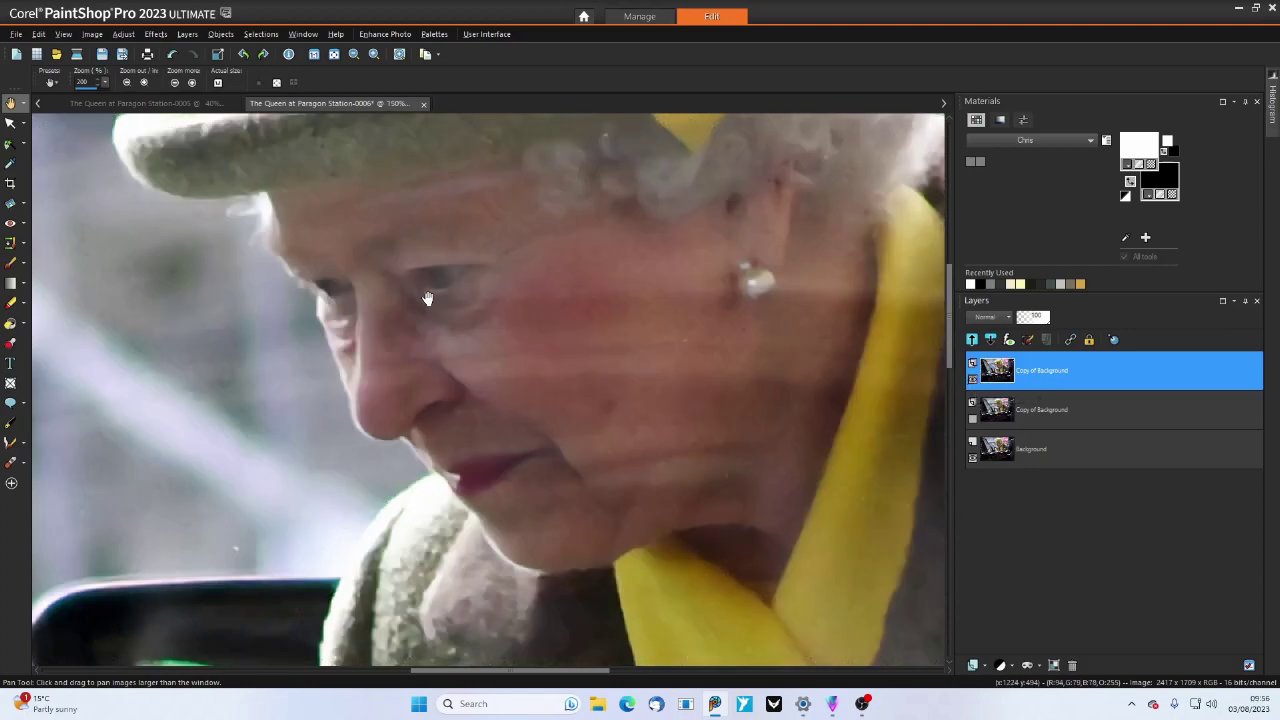
Zoom out and fit the whole denoised photo to the window with Ctrl+W
scroll(425, 298, "down", 2)
scroll(425, 298, "down", 2)
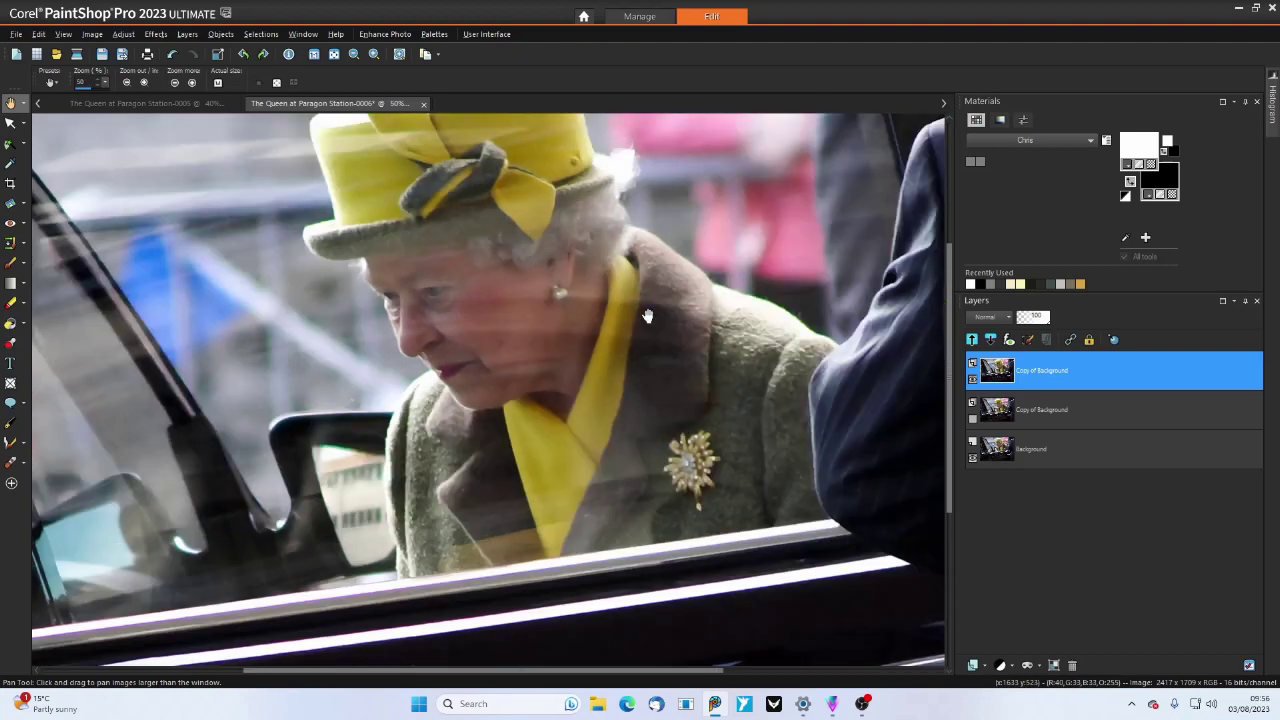
scroll(620, 308, "down", 2)
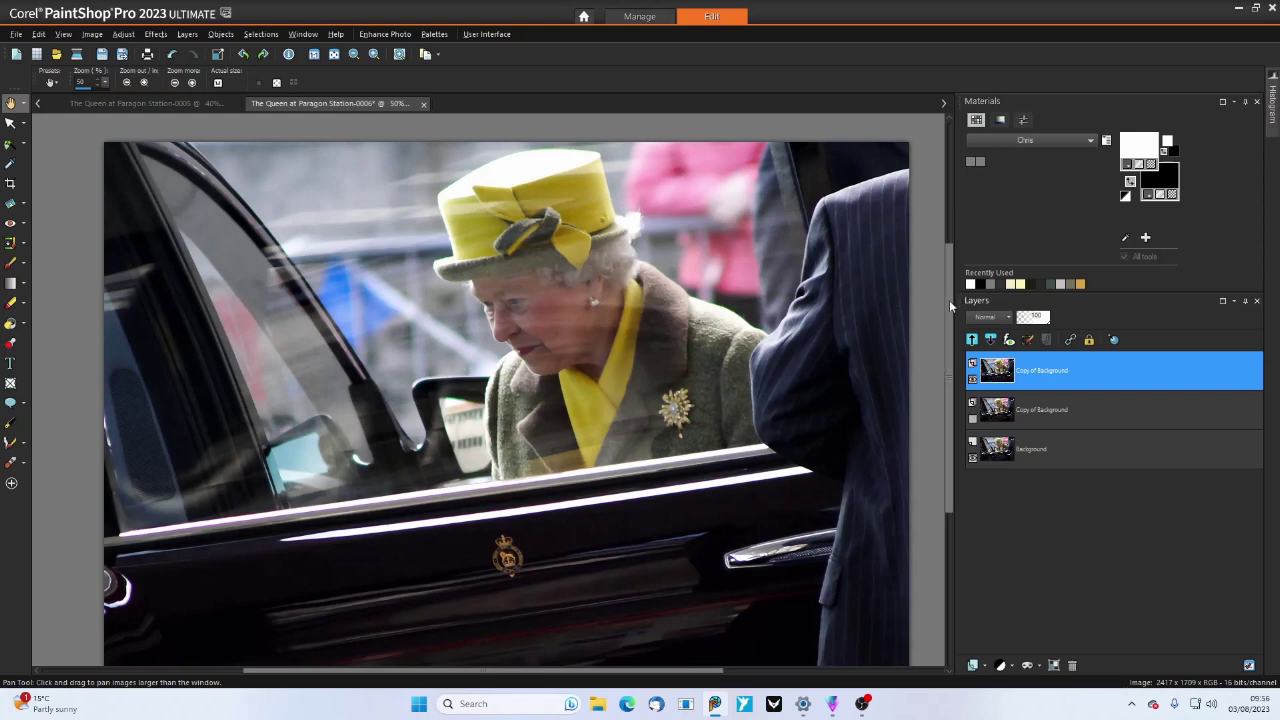
left_click_drag(949, 302, 948, 322)
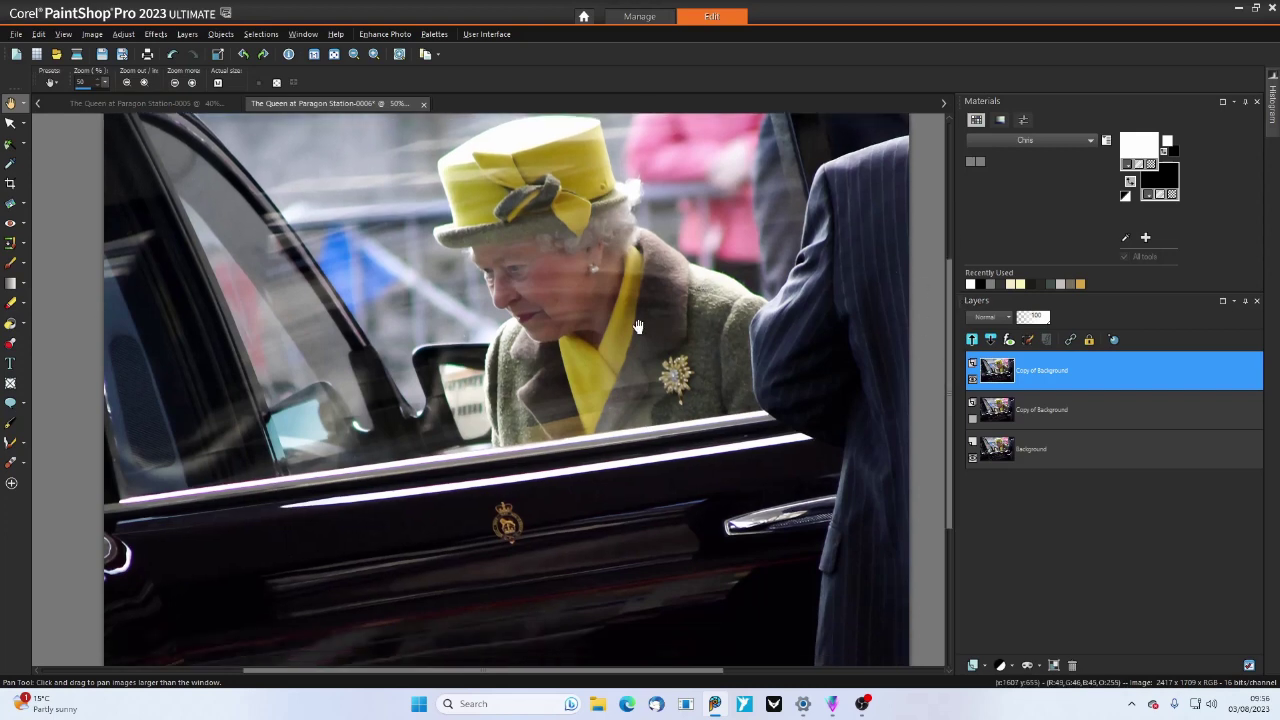
key("ctrl+w")
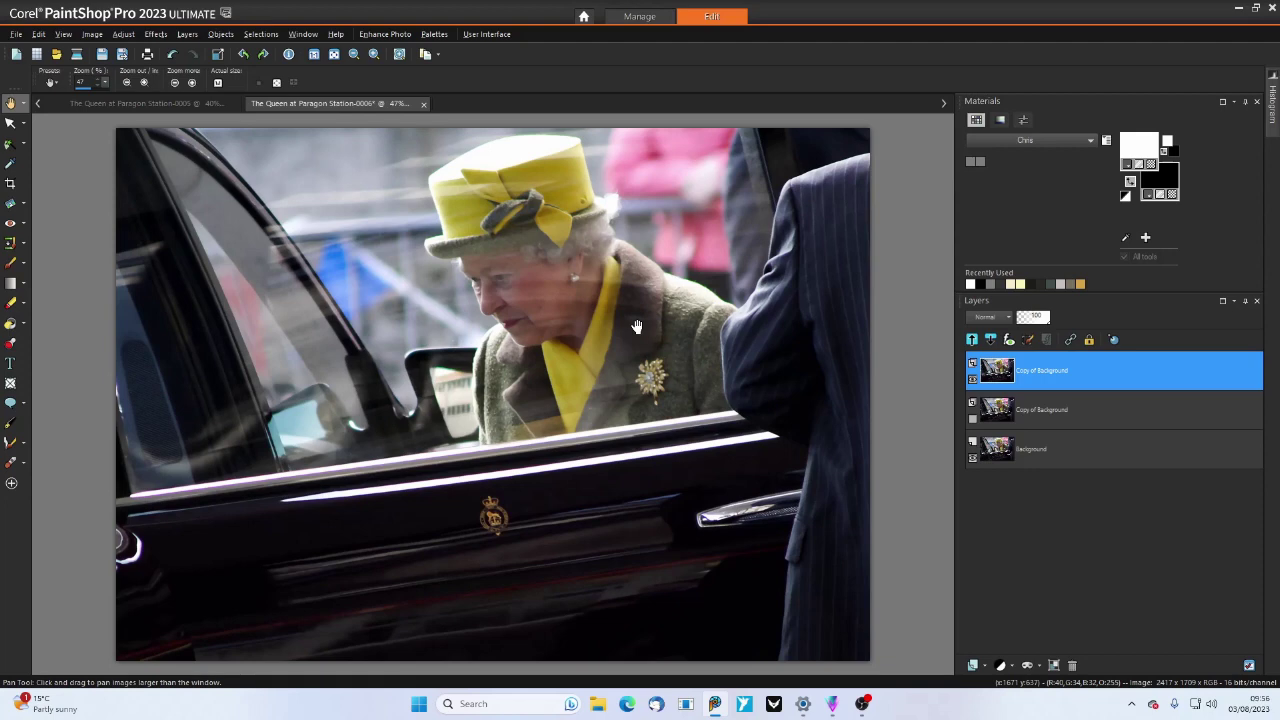